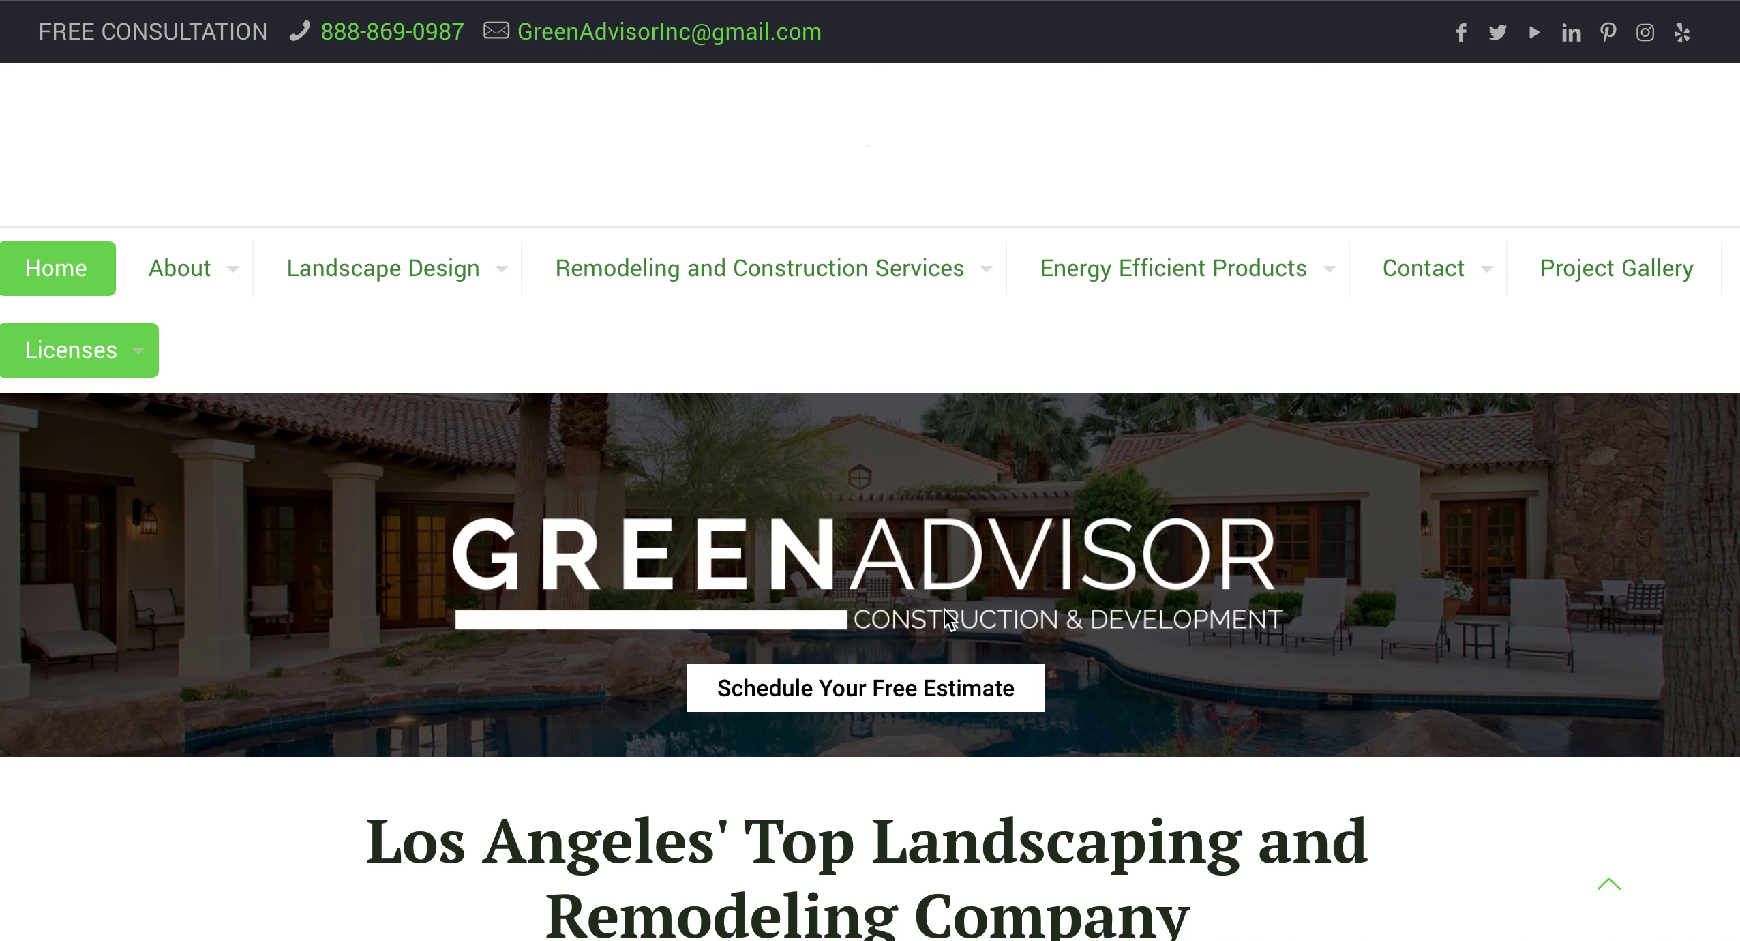
# - Review the Green Advisor homepage down to the footer, then return to the 'landscaping los angeles' Google results
pyautogui.scroll(-5, 583, 697)
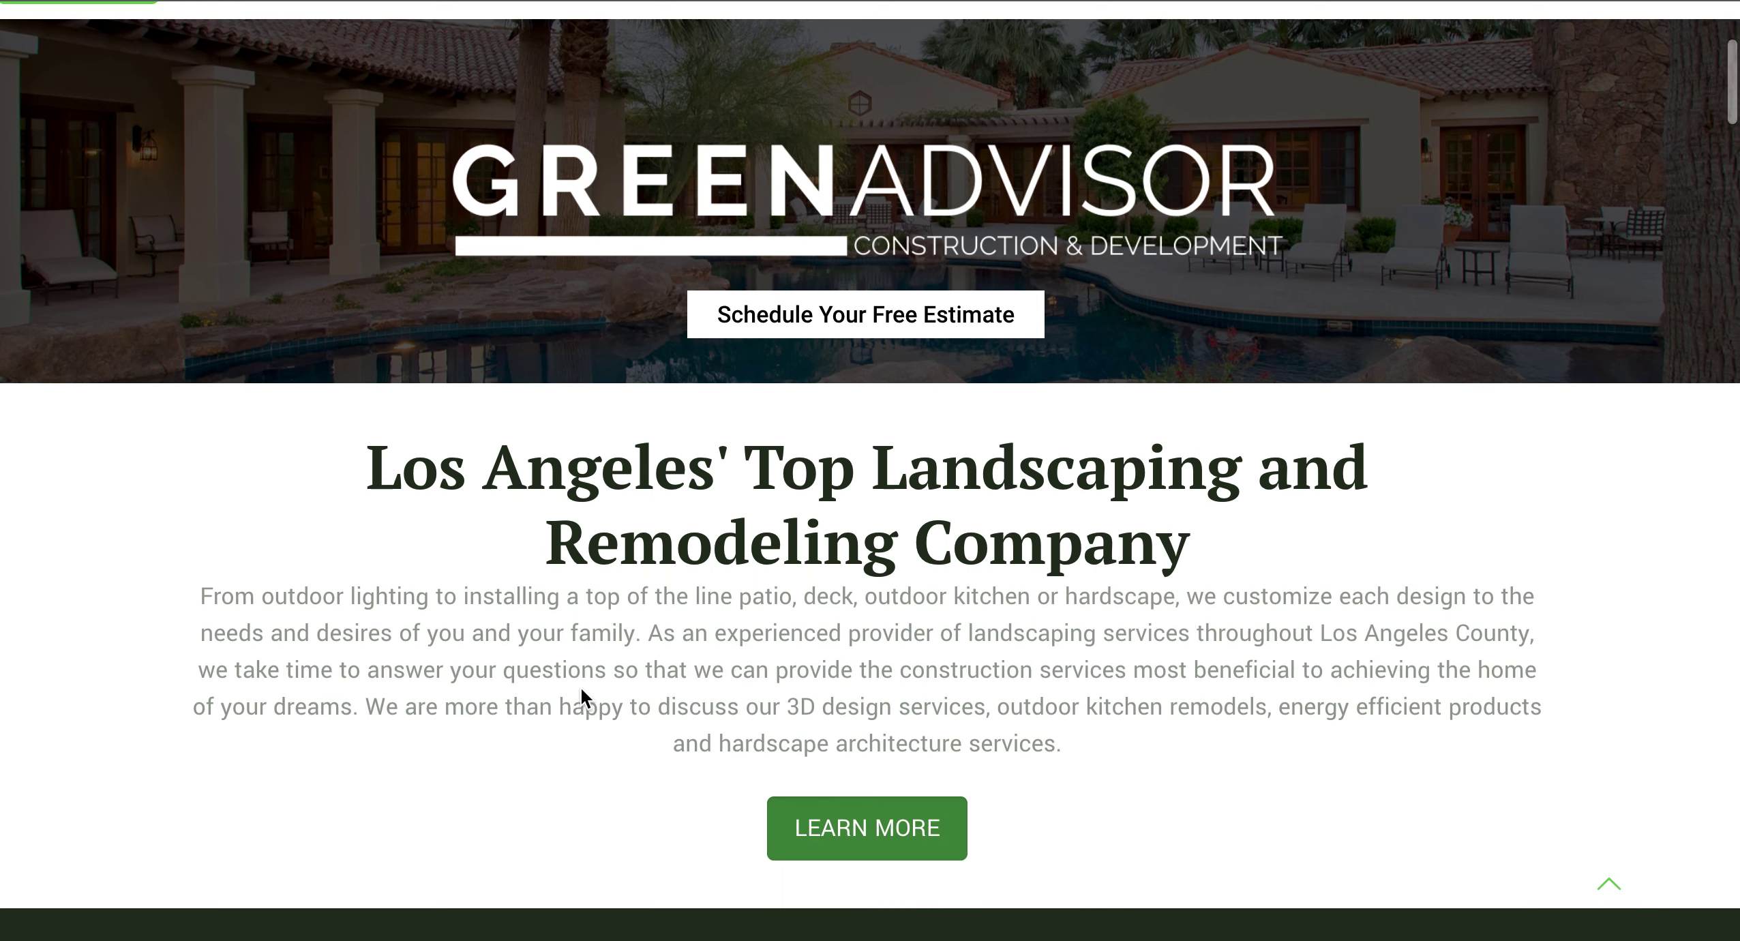
pyautogui.scroll(3, 581, 687)
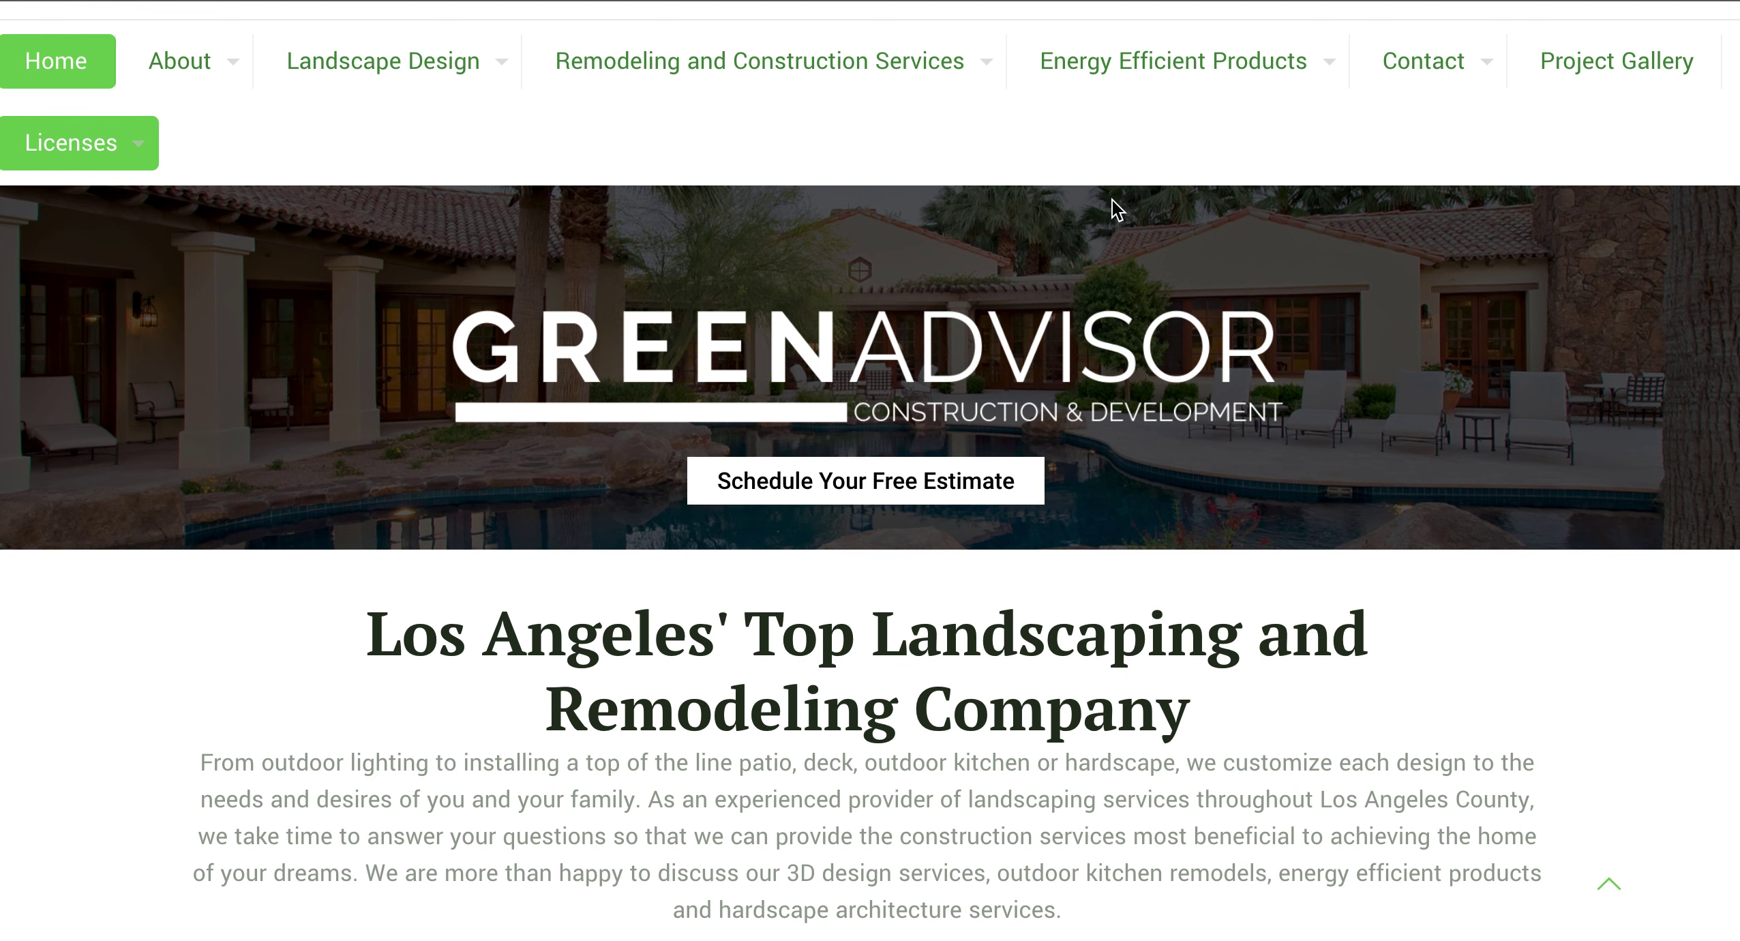
pyautogui.scroll(-8, 914, 508)
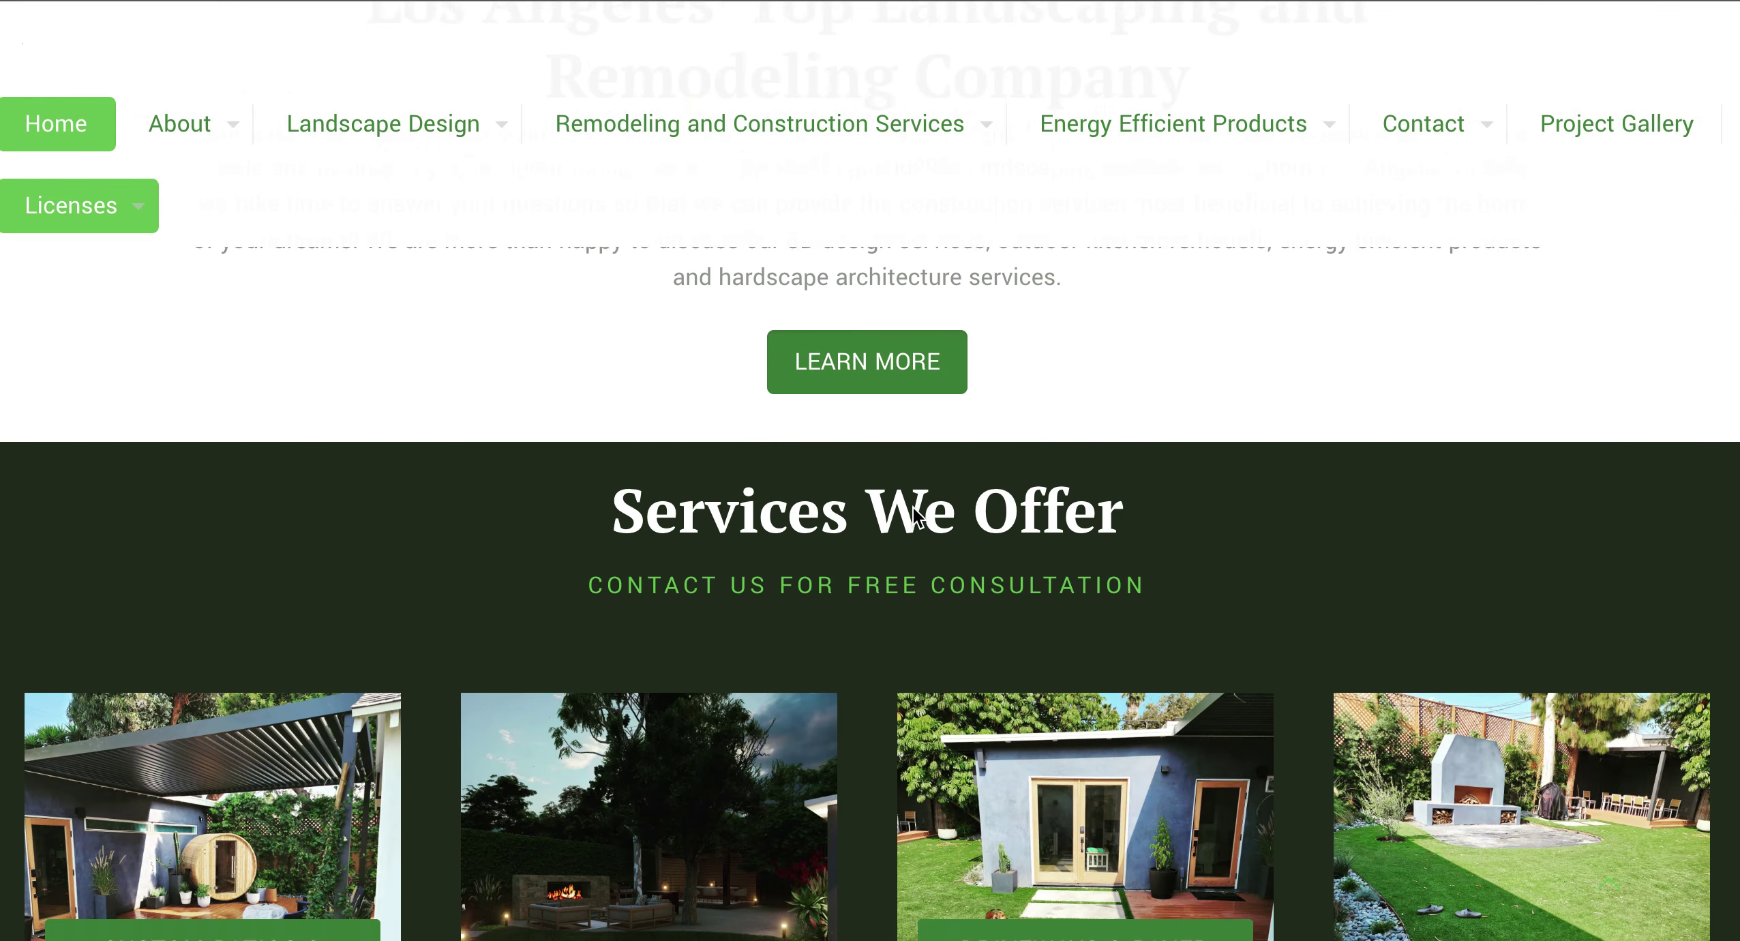
pyautogui.scroll(-8, 914, 508)
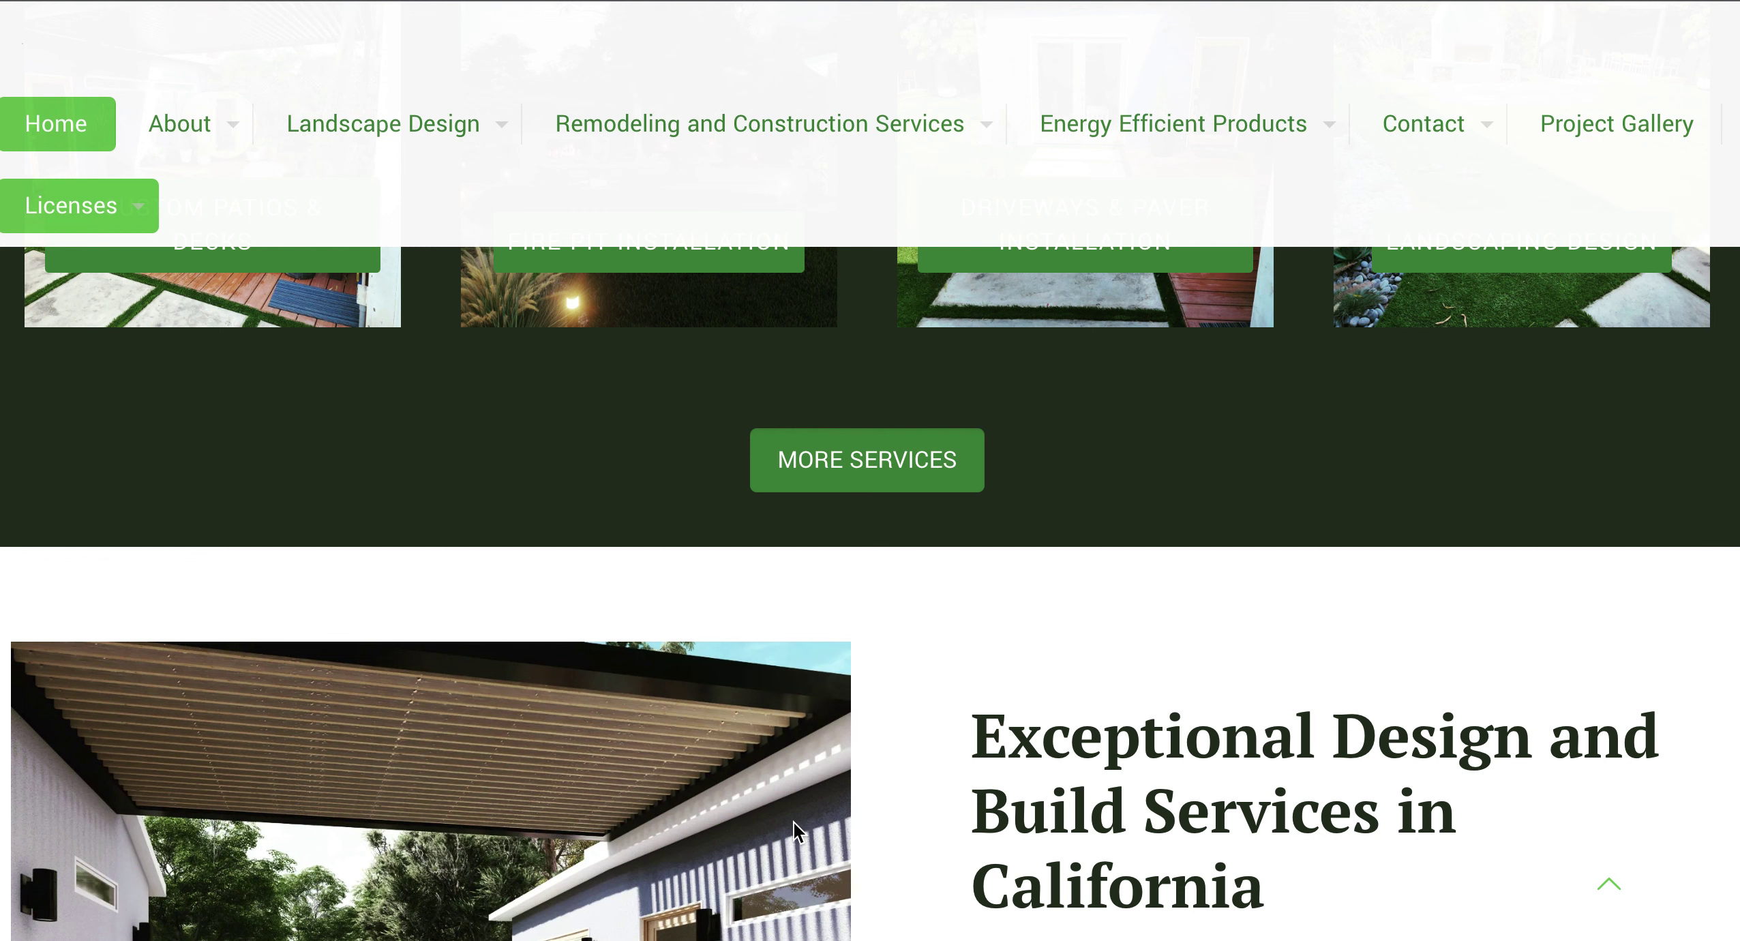
pyautogui.scroll(-10, 794, 822)
pyautogui.scroll(-15, 794, 822)
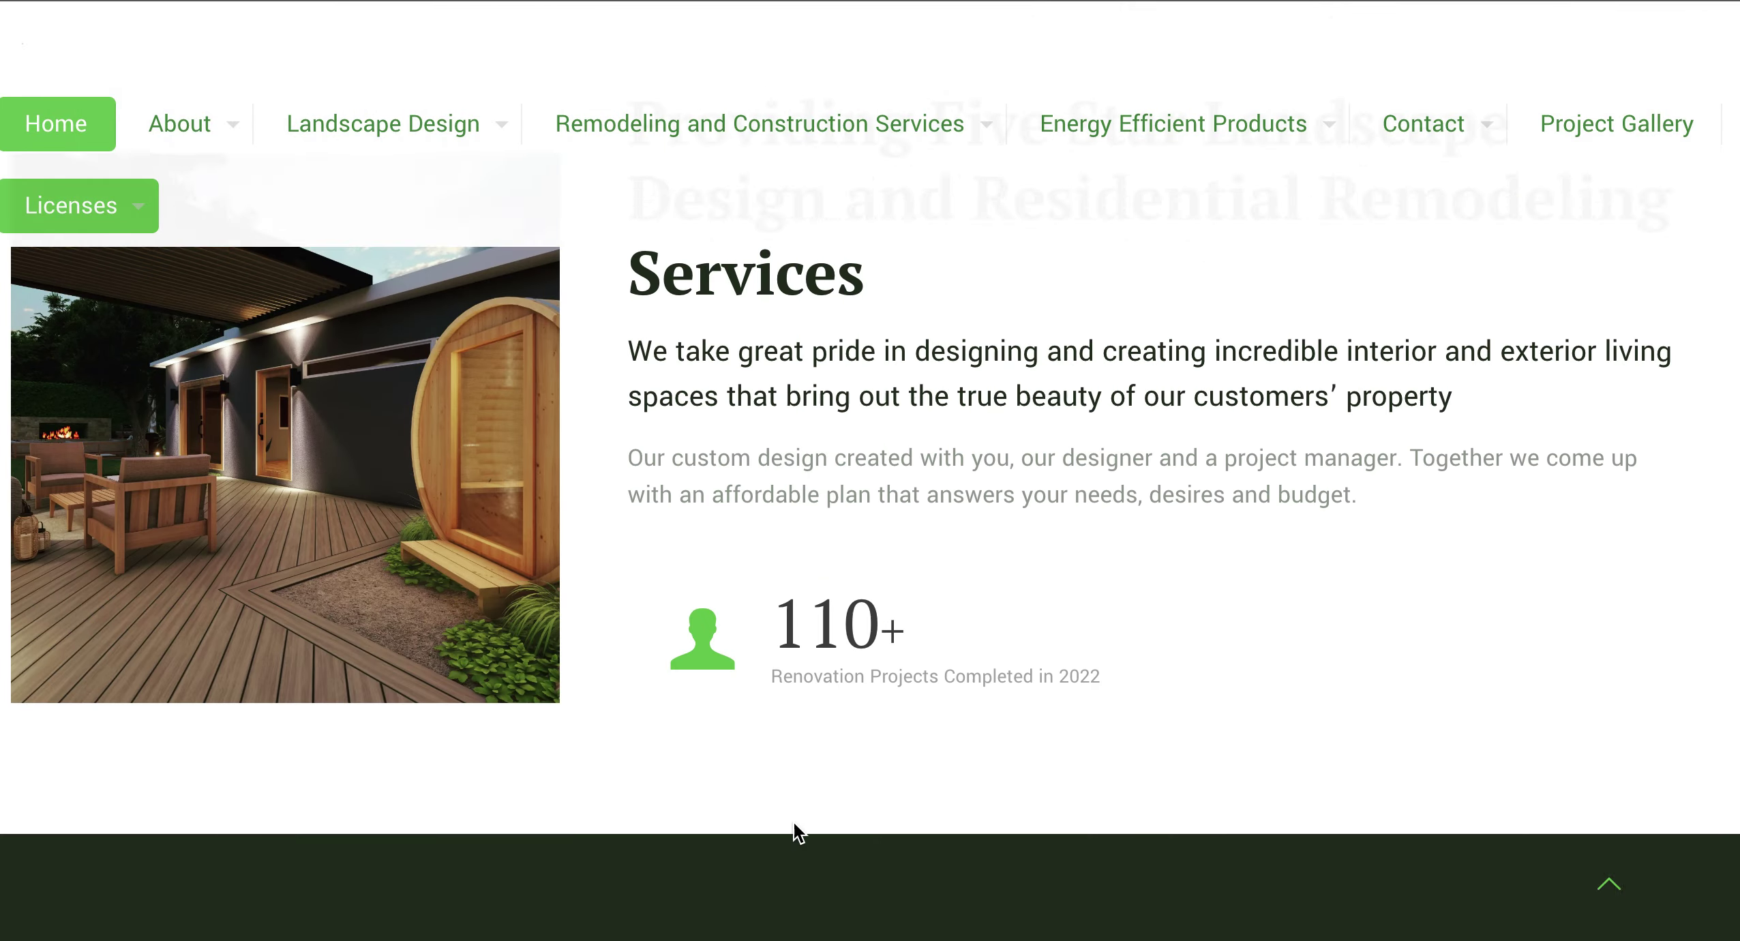
pyautogui.scroll(-12, 794, 822)
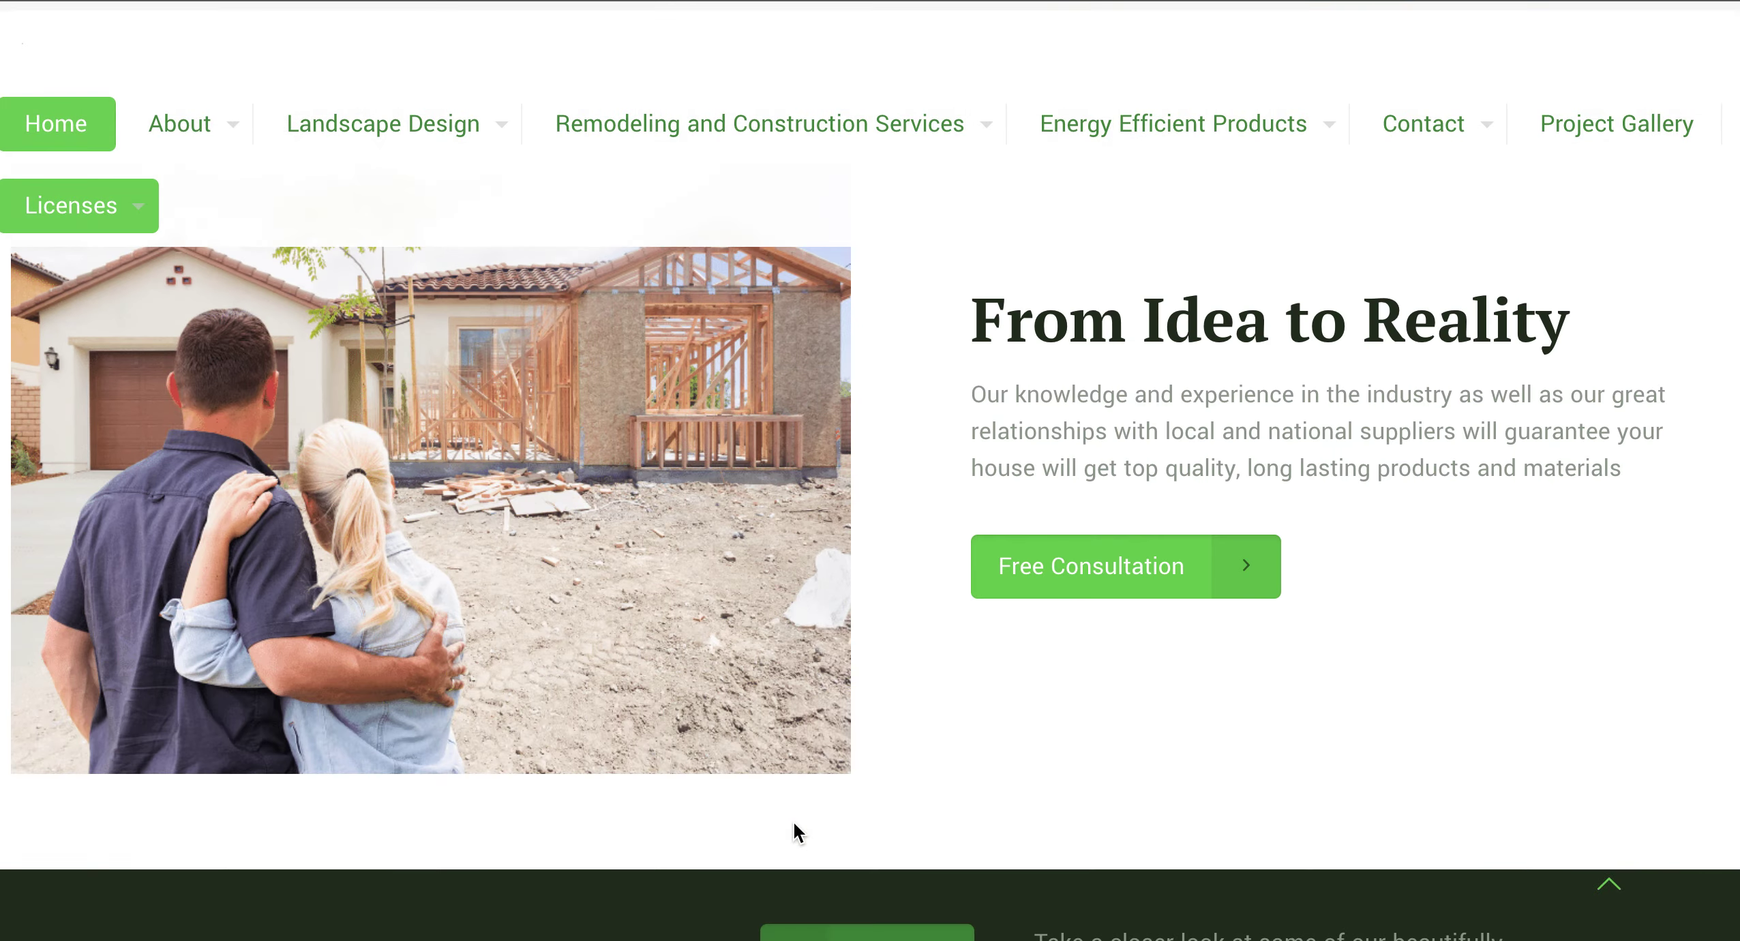
pyautogui.scroll(-5, 793, 822)
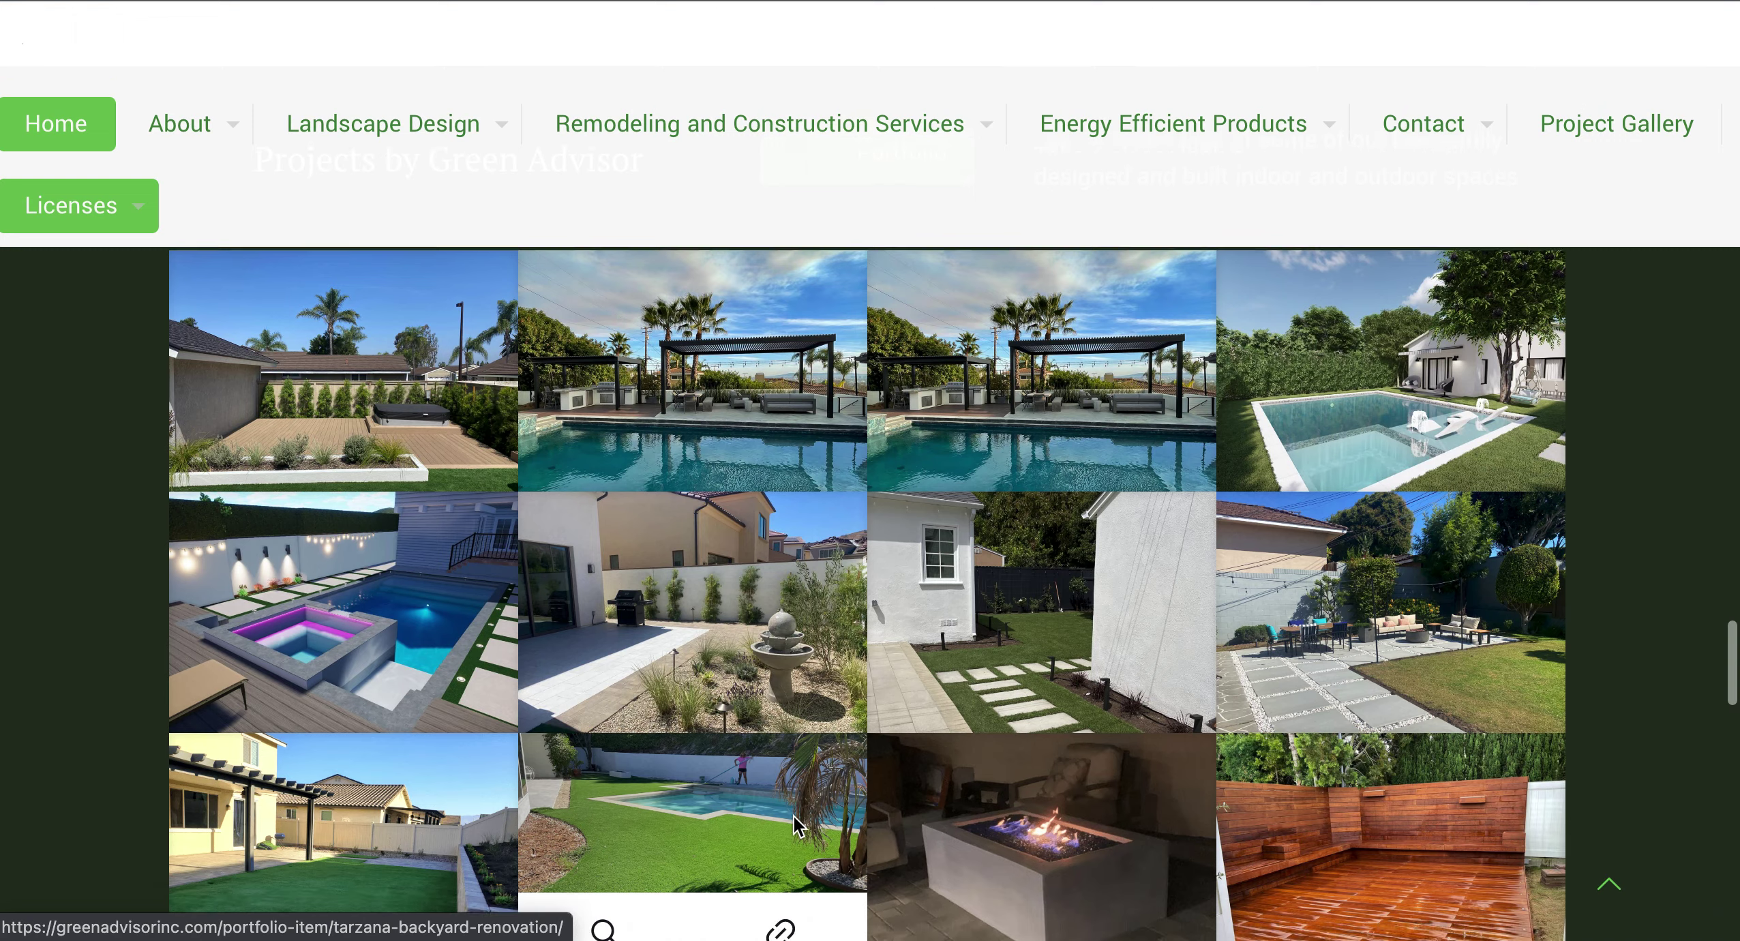
pyautogui.scroll(-15, 794, 816)
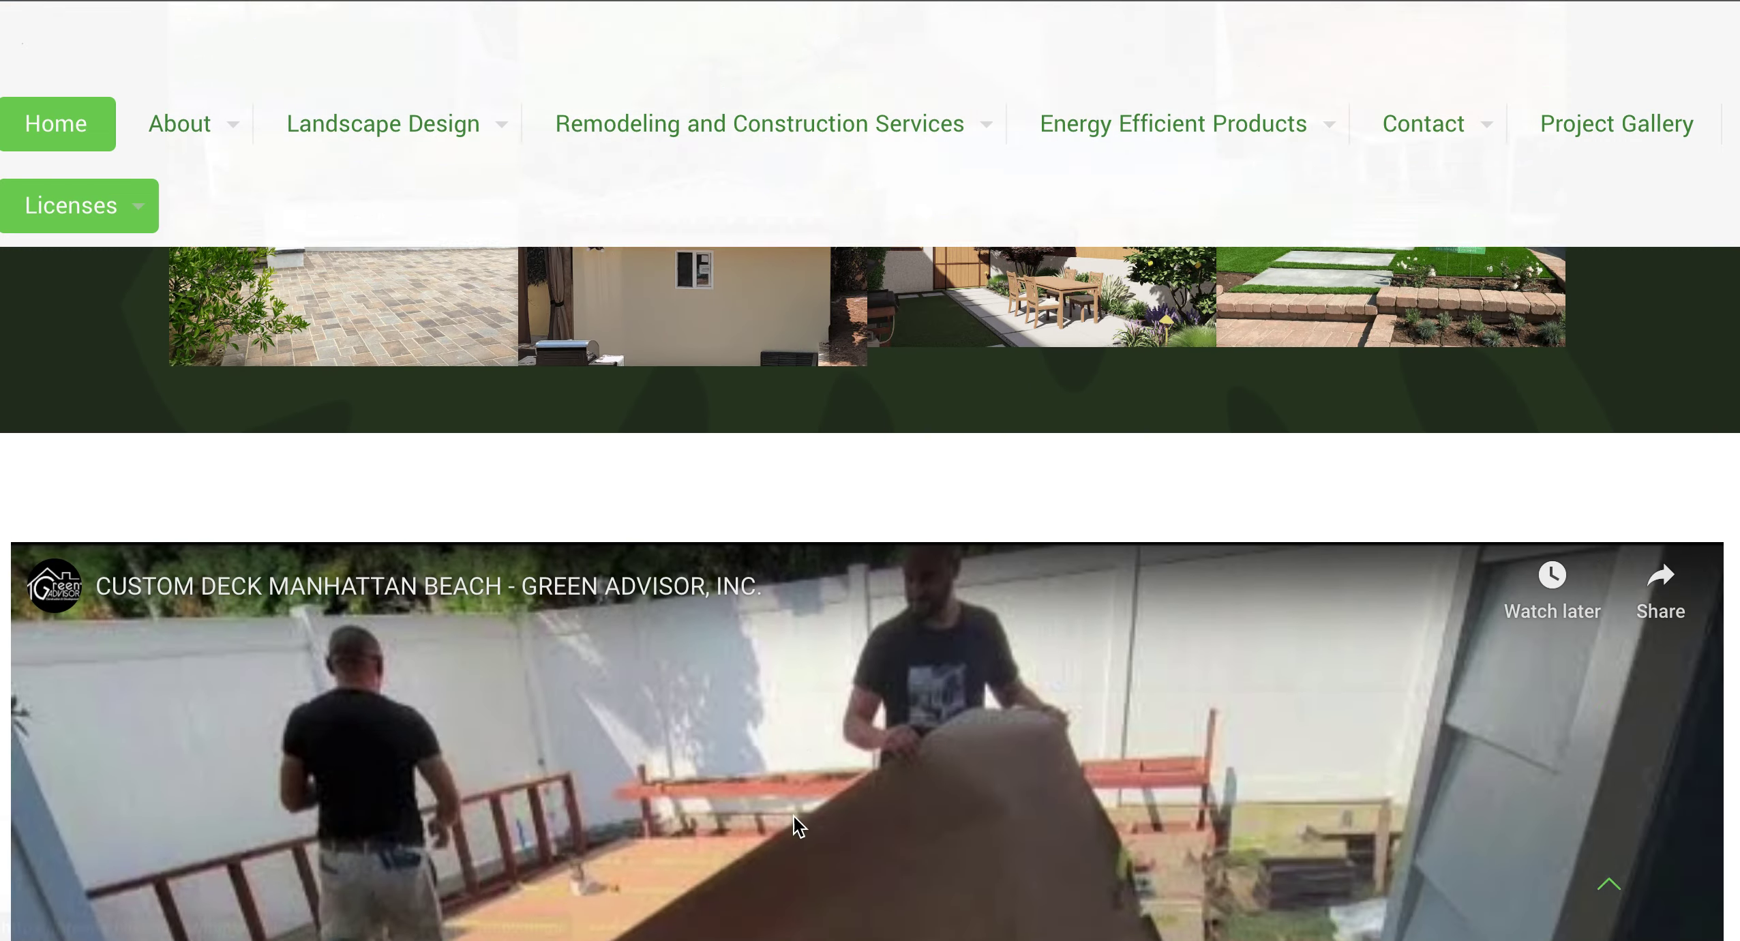
pyautogui.scroll(-5, 793, 815)
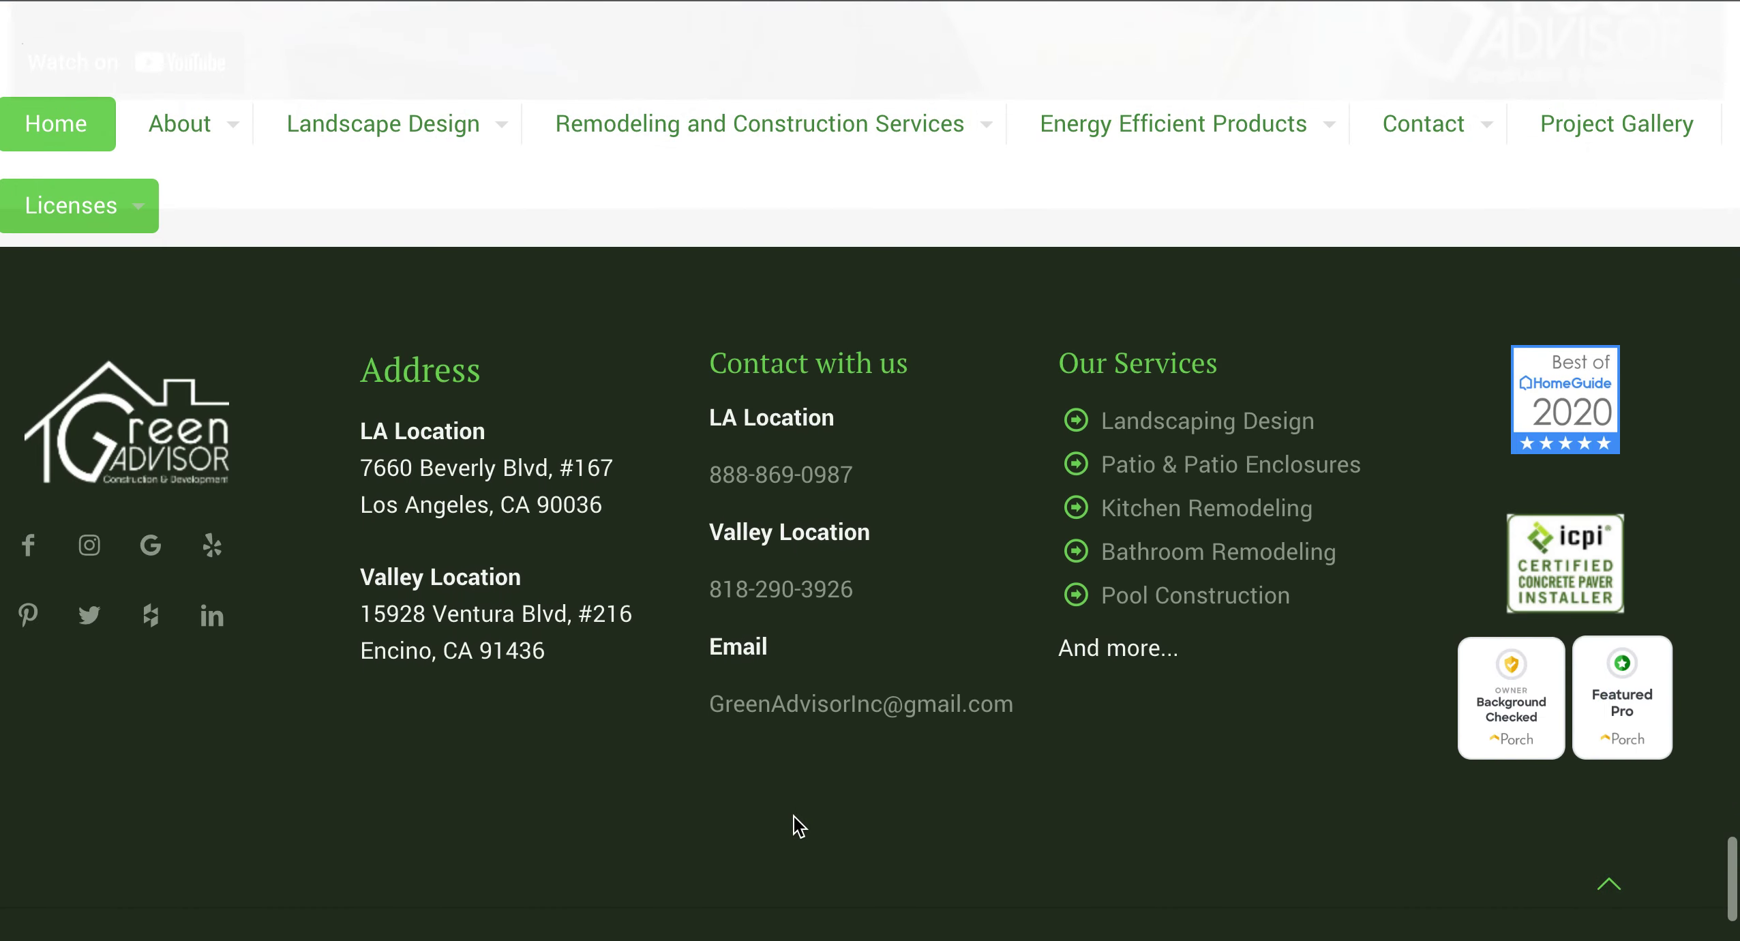
pyautogui.scroll(20, 794, 815)
pyautogui.scroll(4, 792, 815)
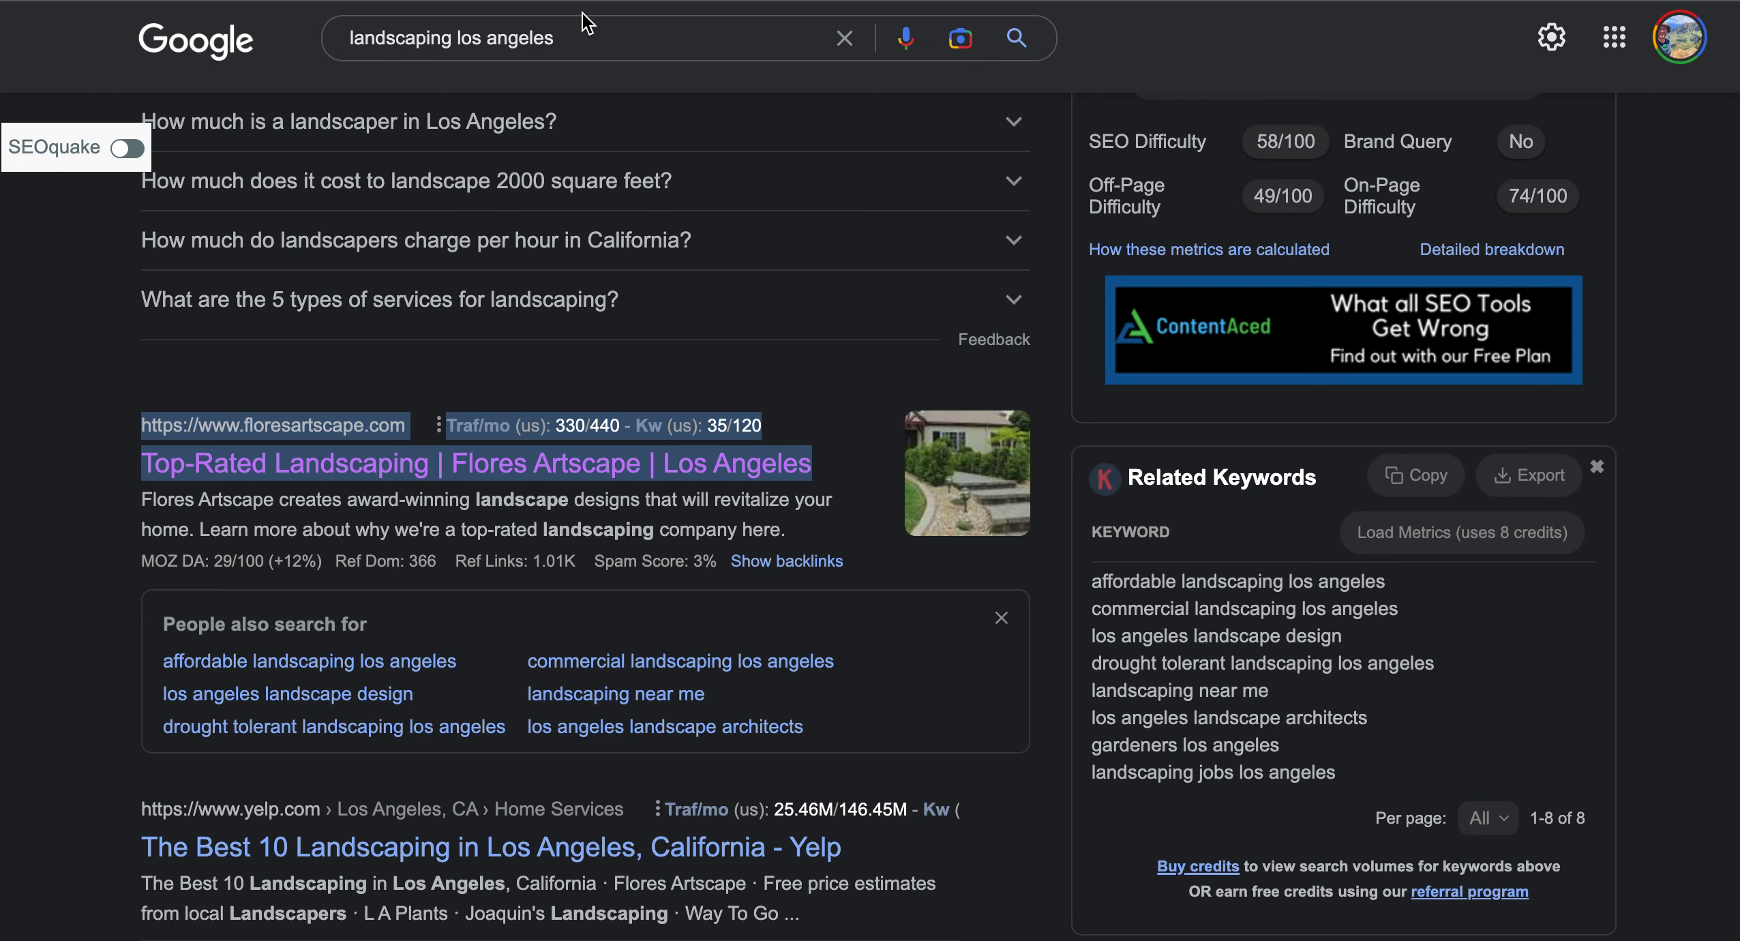
pyautogui.click(583, 24)
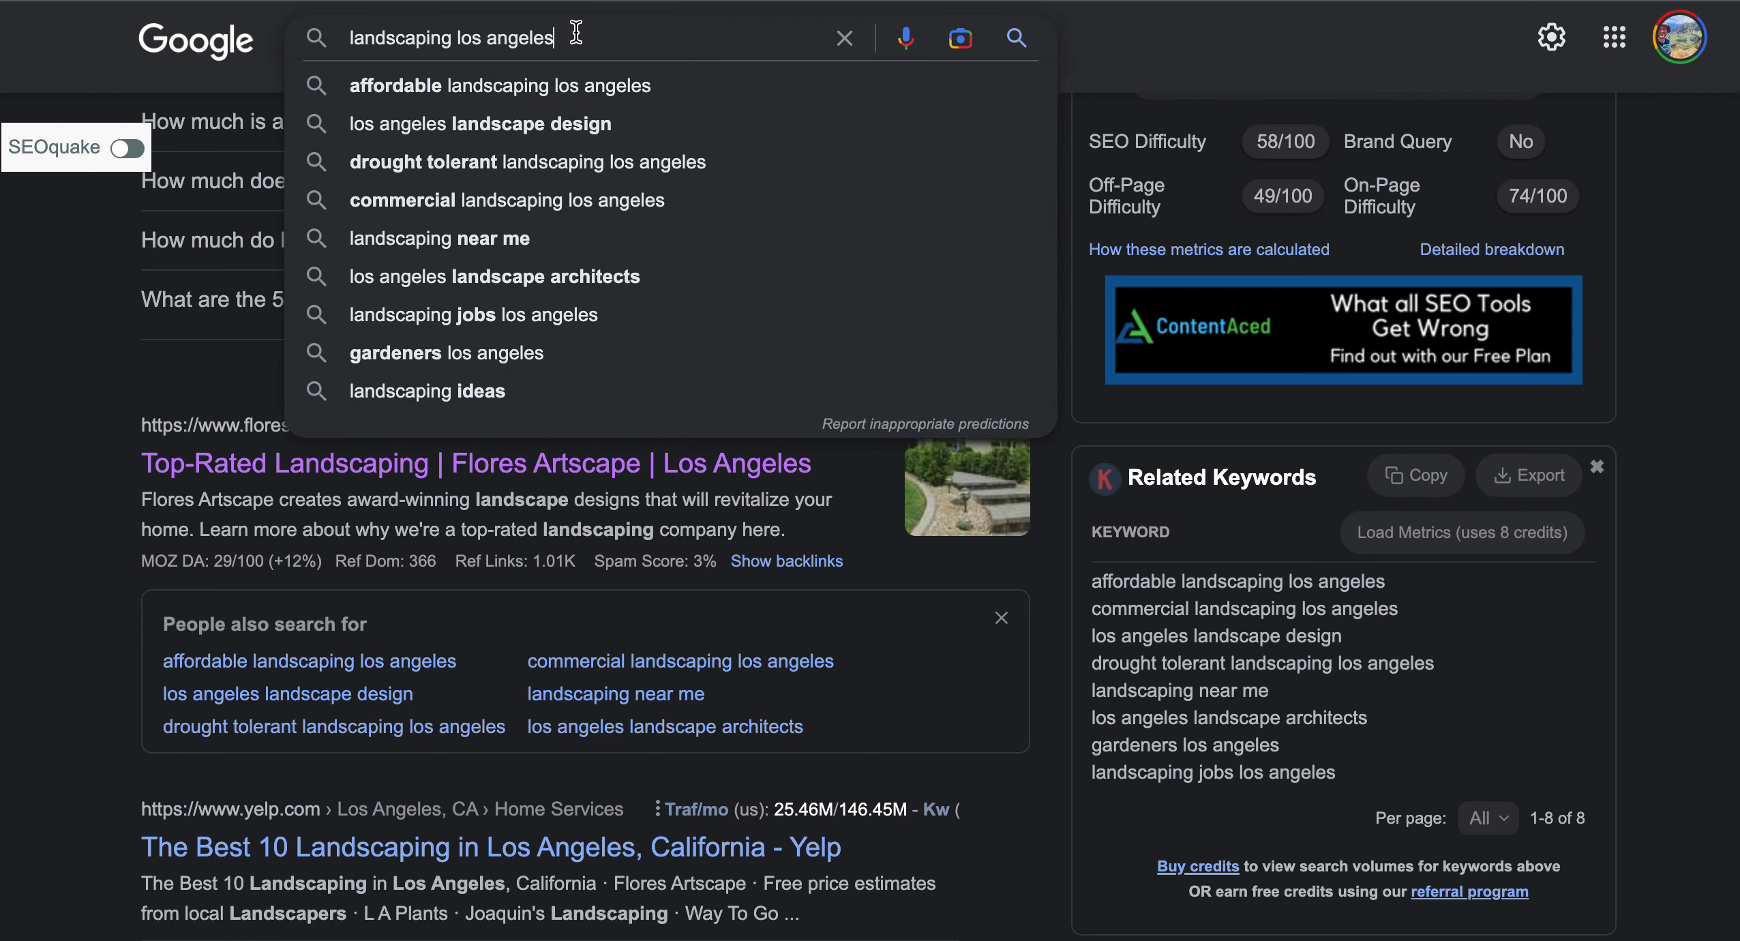
# - Dismiss the search suggestions, return to the top of the results, and reopen the 'landscaping los angeles' suggestions
pyautogui.press('Escape')
pyautogui.scroll(15, 65, 416)
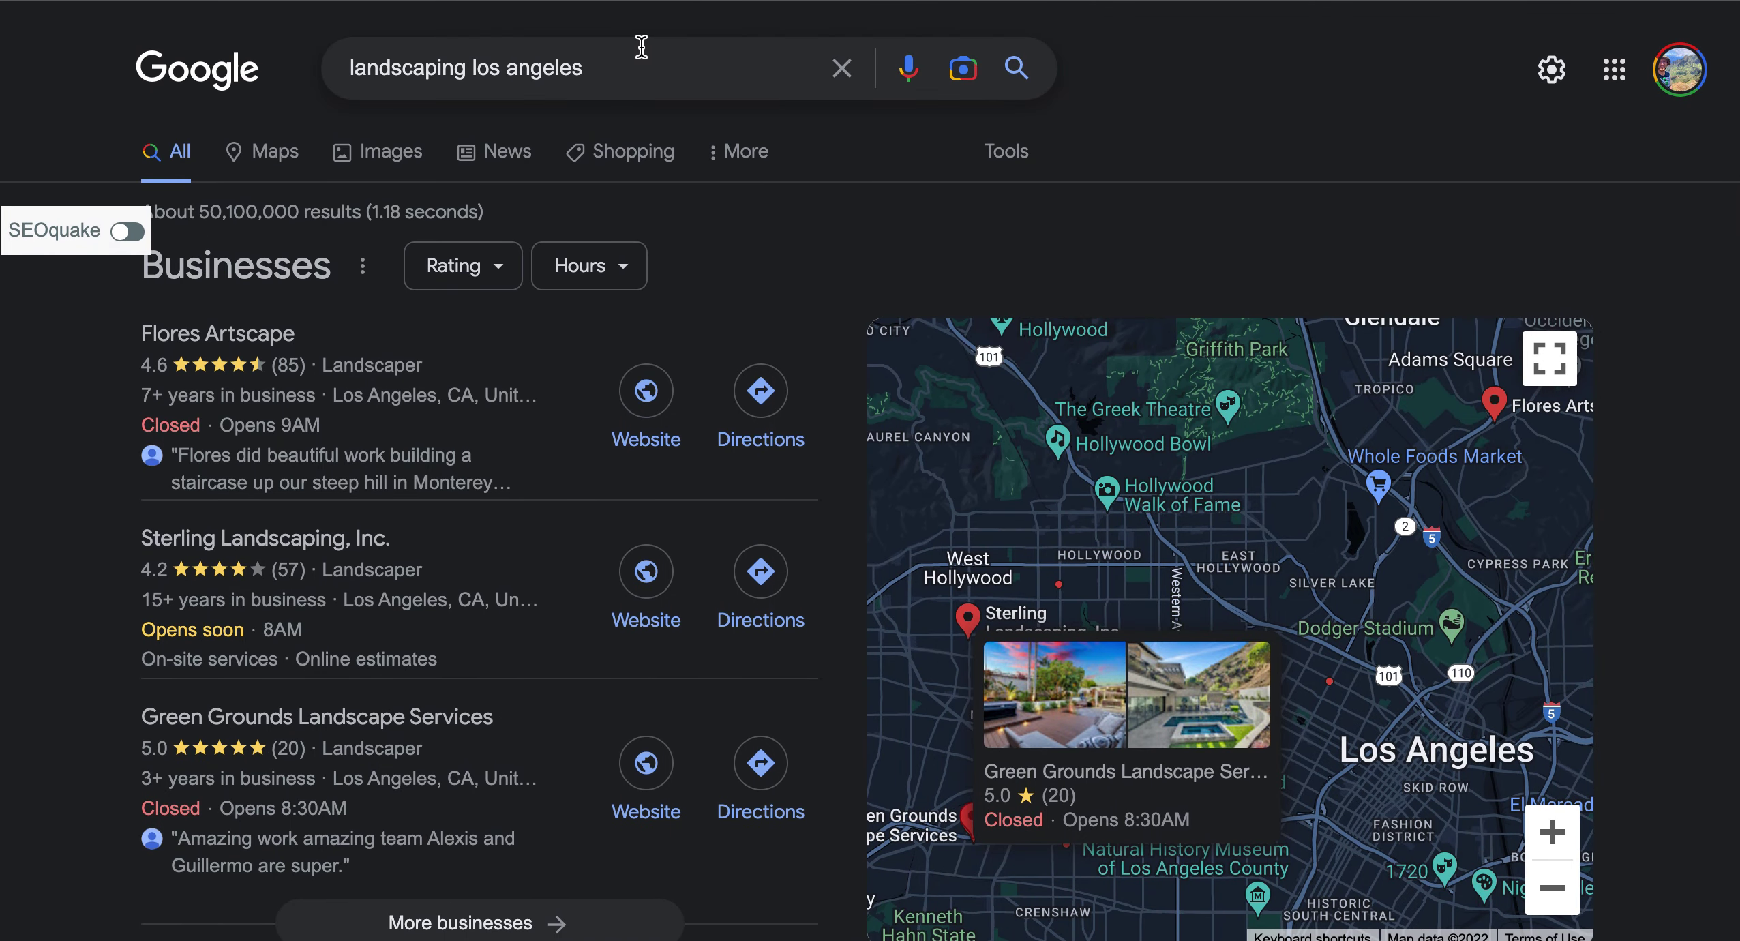
pyautogui.click(637, 58)
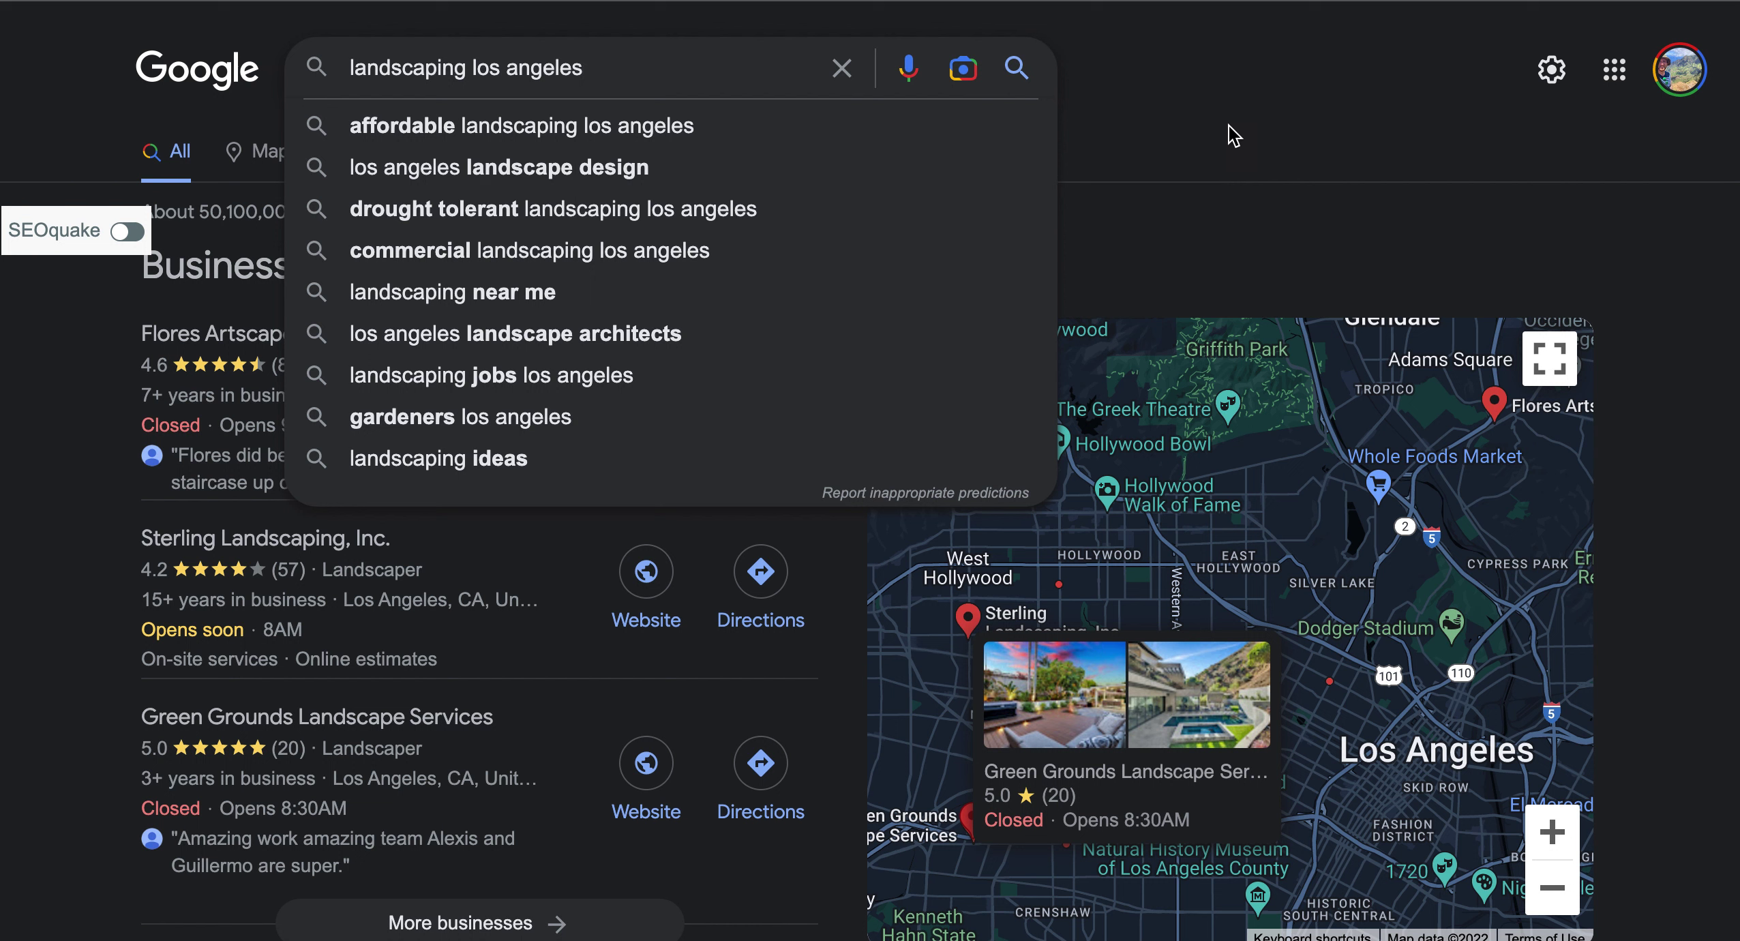
# - Open Green Grounds Landscape Services' website in a new tab from its local Businesses listing
pyautogui.click(31, 769)
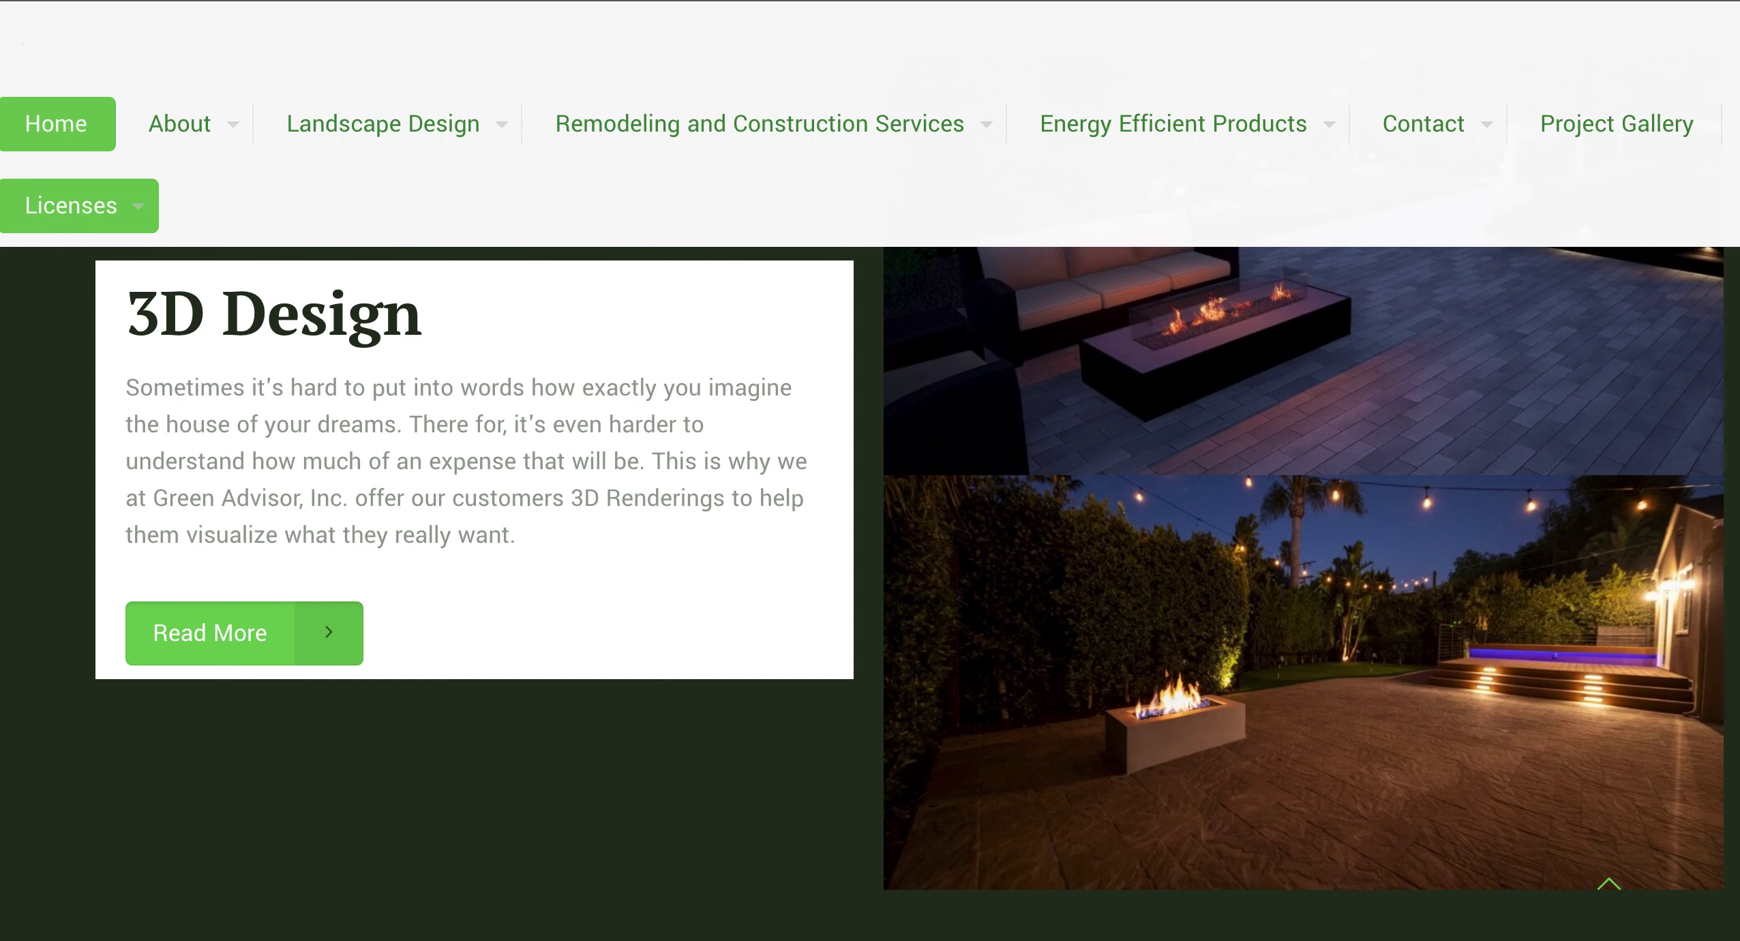
pyautogui.scroll(15, 486, 339)
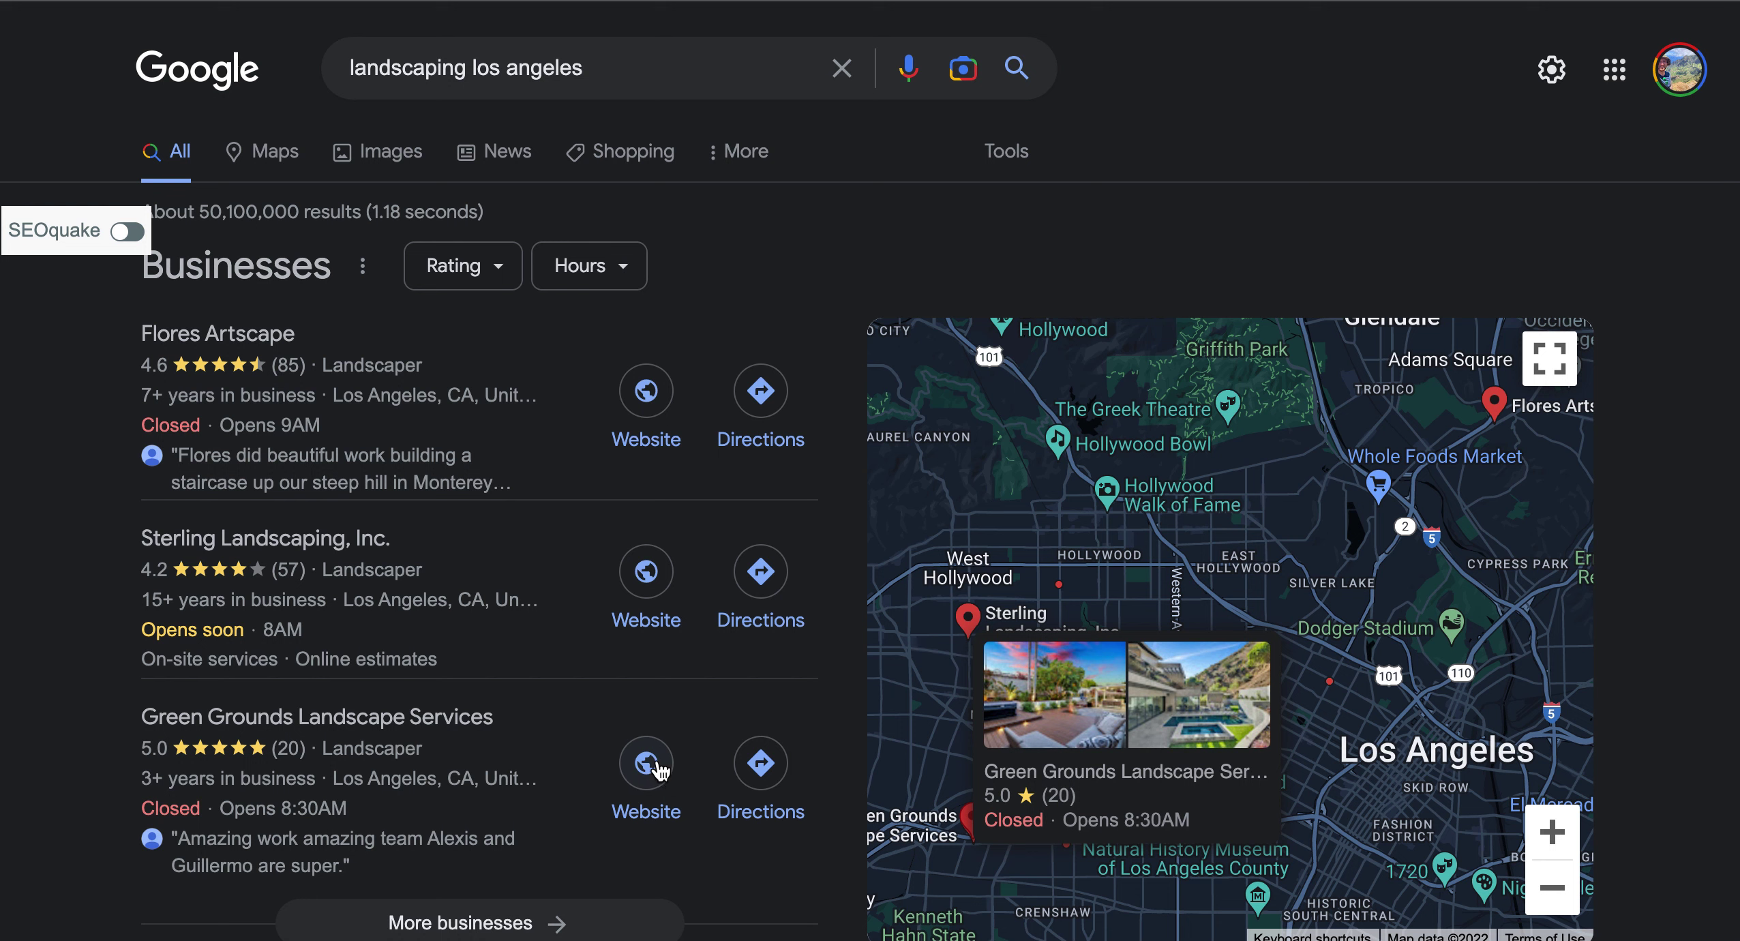
pyautogui.rightClick(658, 769)
pyautogui.click(703, 686)
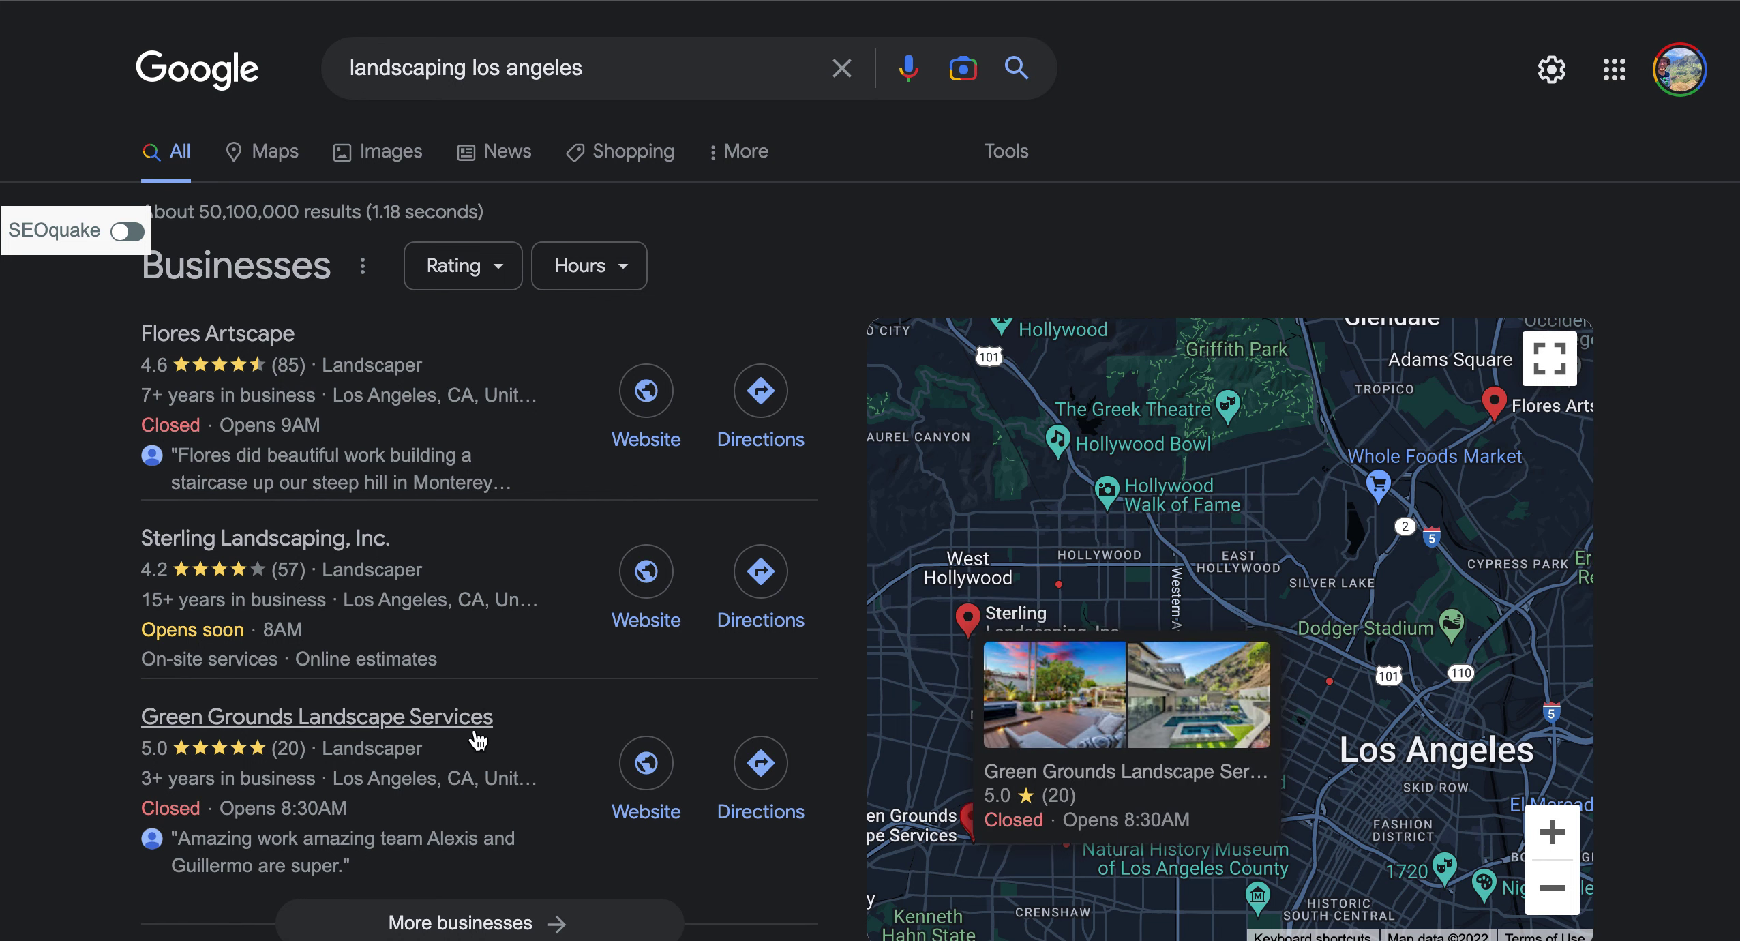
pyautogui.scroll(-2, 1711, 659)
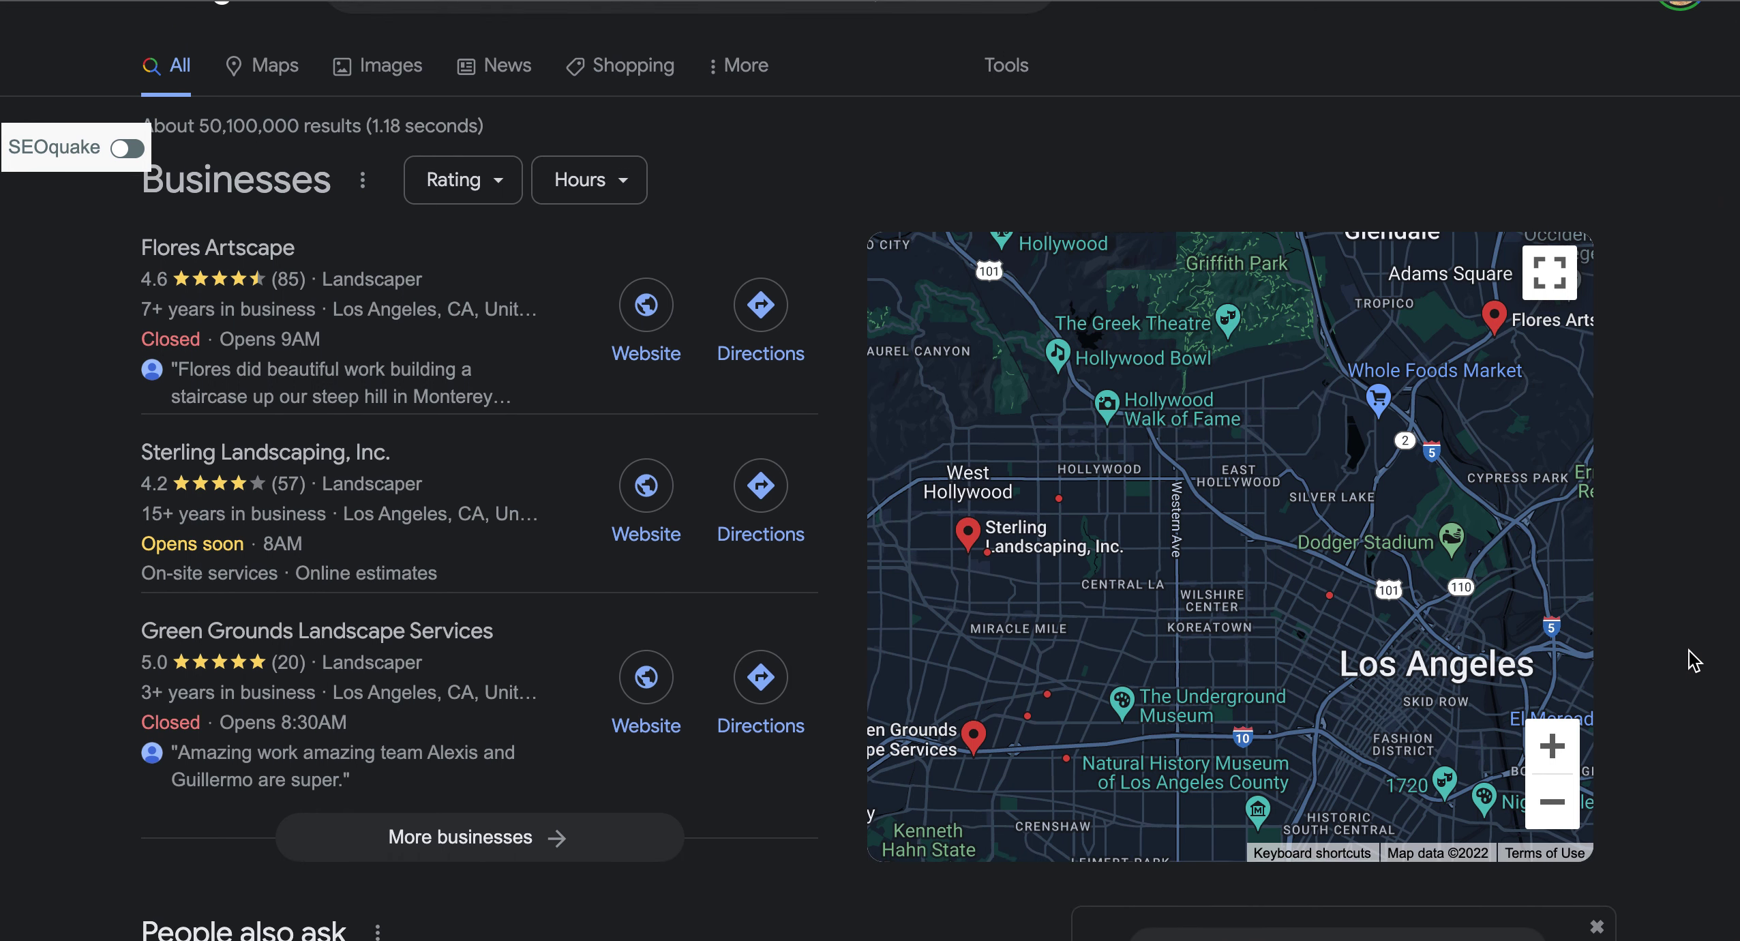
pyautogui.scroll(-1, 1695, 660)
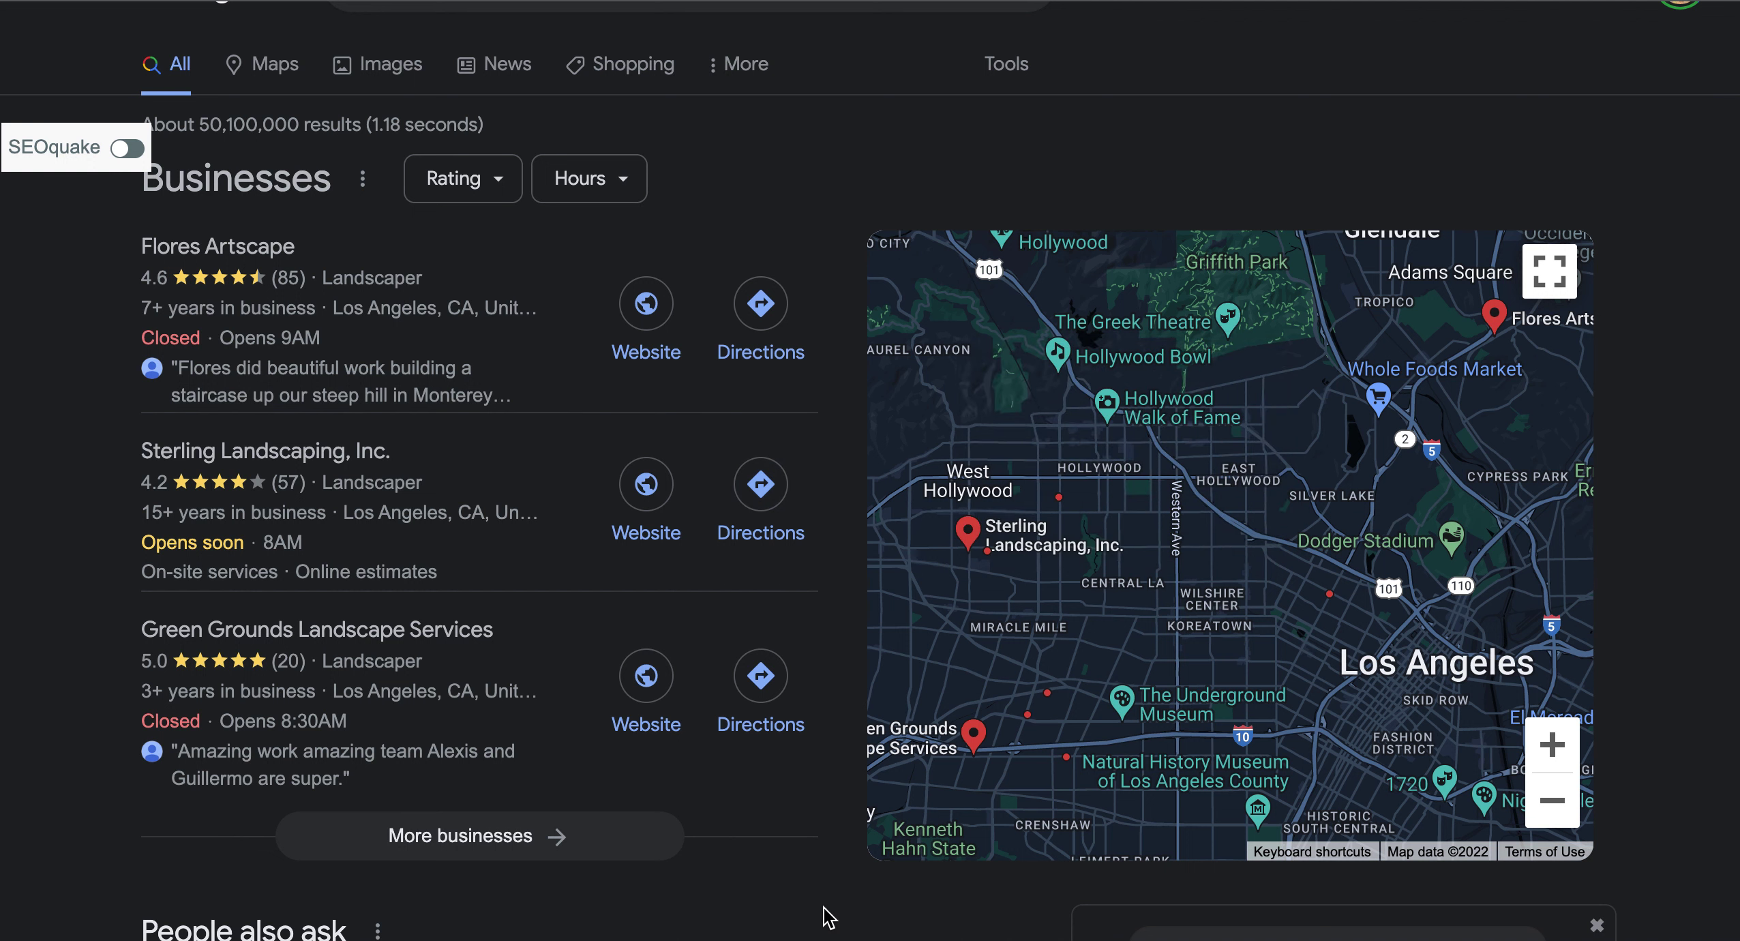
pyautogui.scroll(-2, 812, 924)
pyautogui.scroll(2, 783, 934)
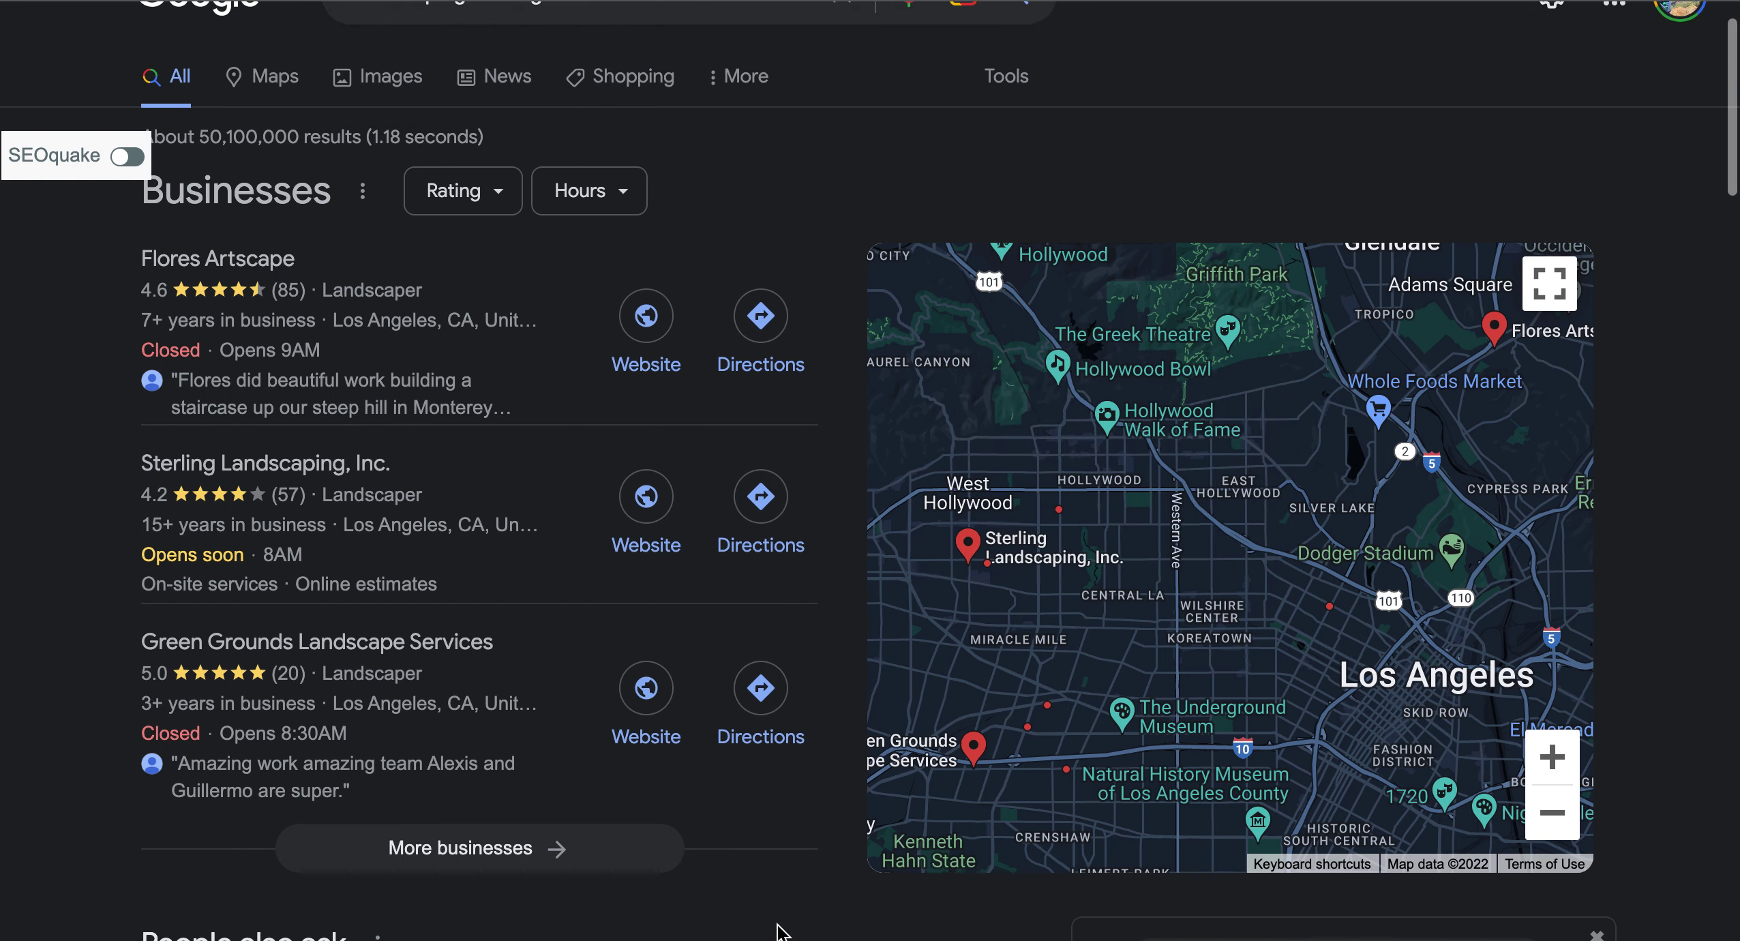
# - Browse the results back to the Flores Artscape listing and expand its backlinks with MOZ DA metrics
pyautogui.scroll(-10, 781, 933)
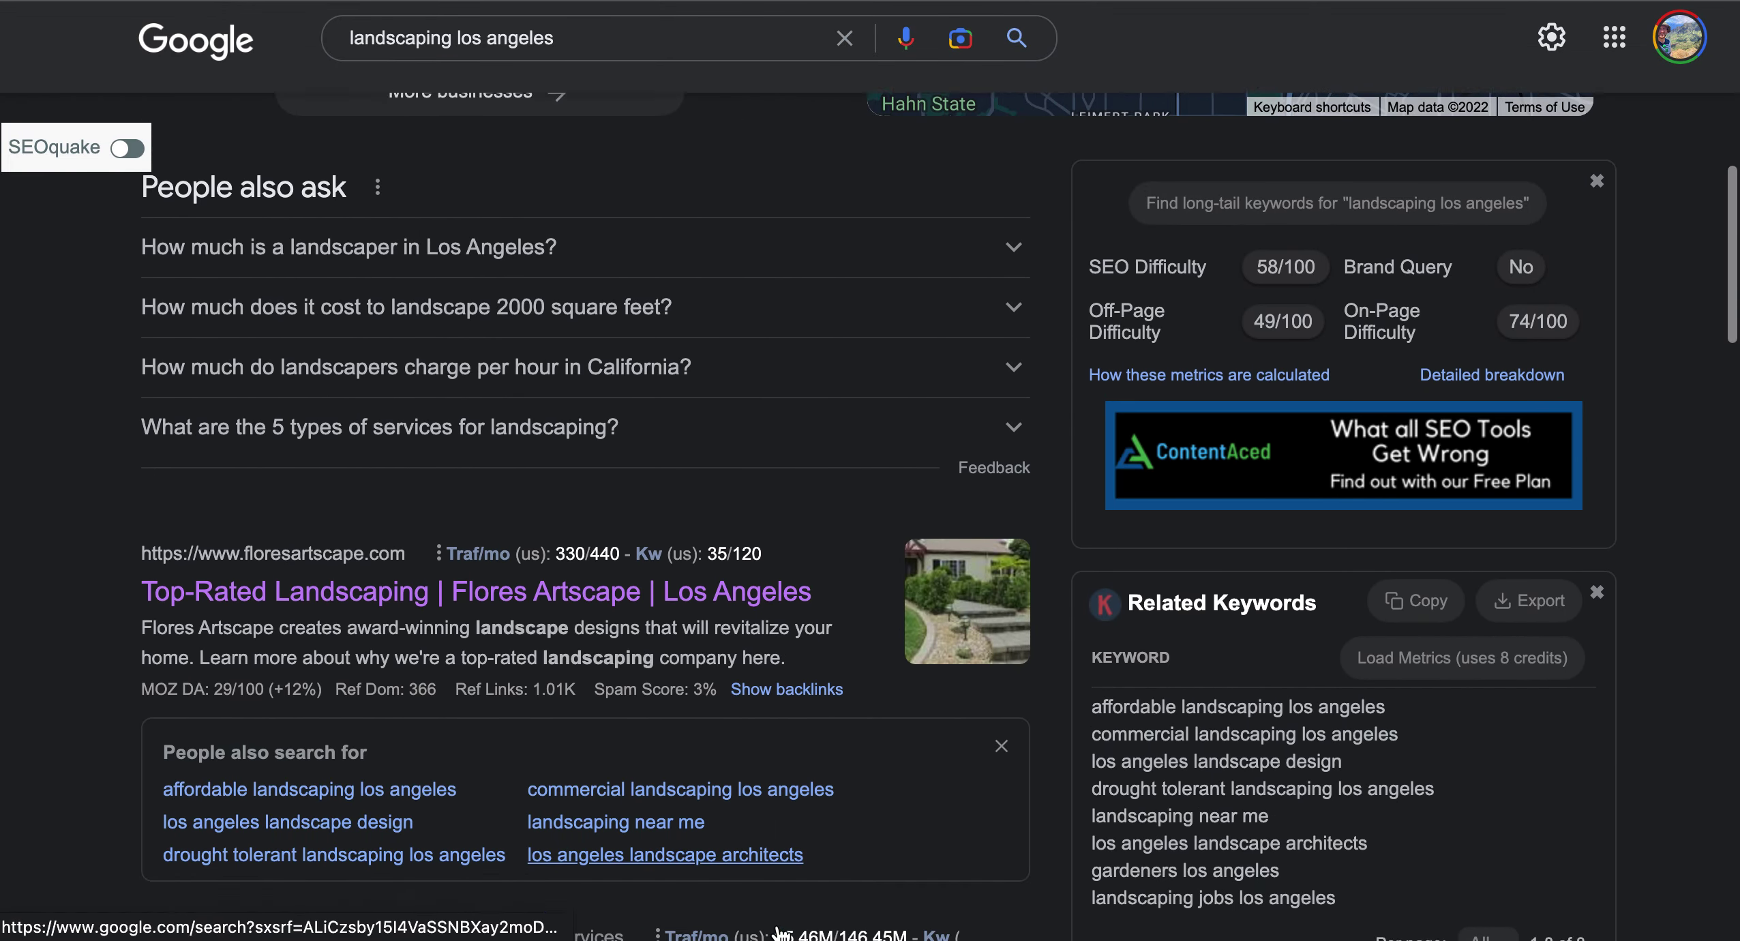
pyautogui.scroll(-5, 781, 932)
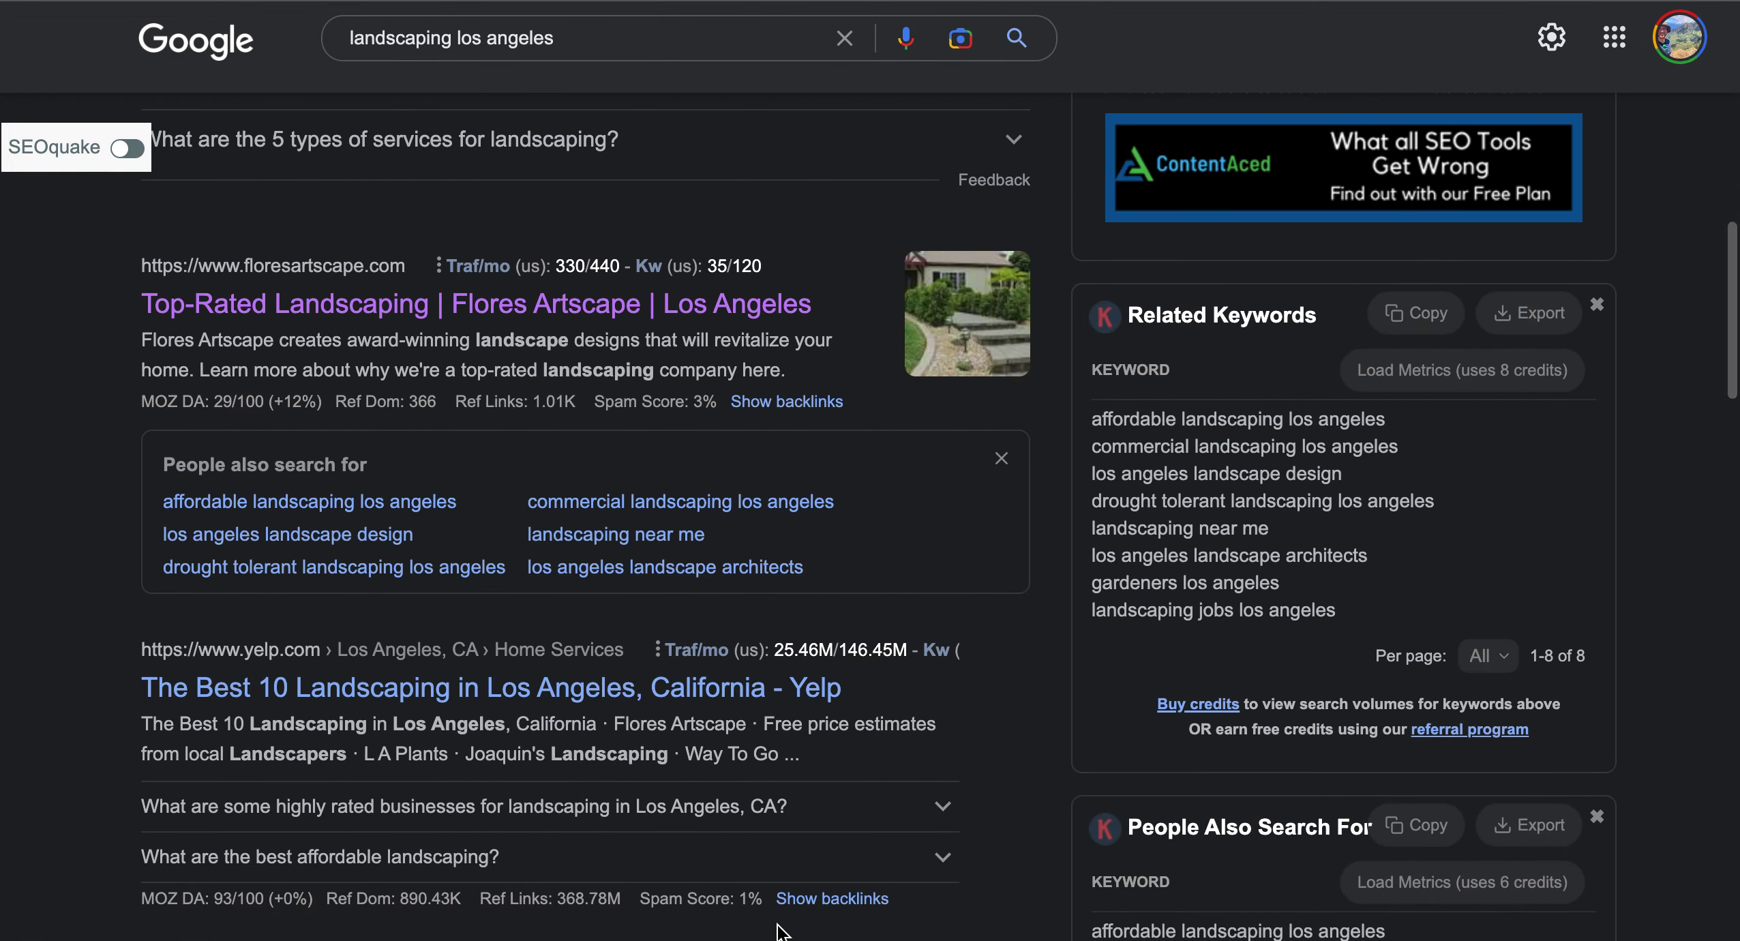
pyautogui.scroll(-15, 781, 932)
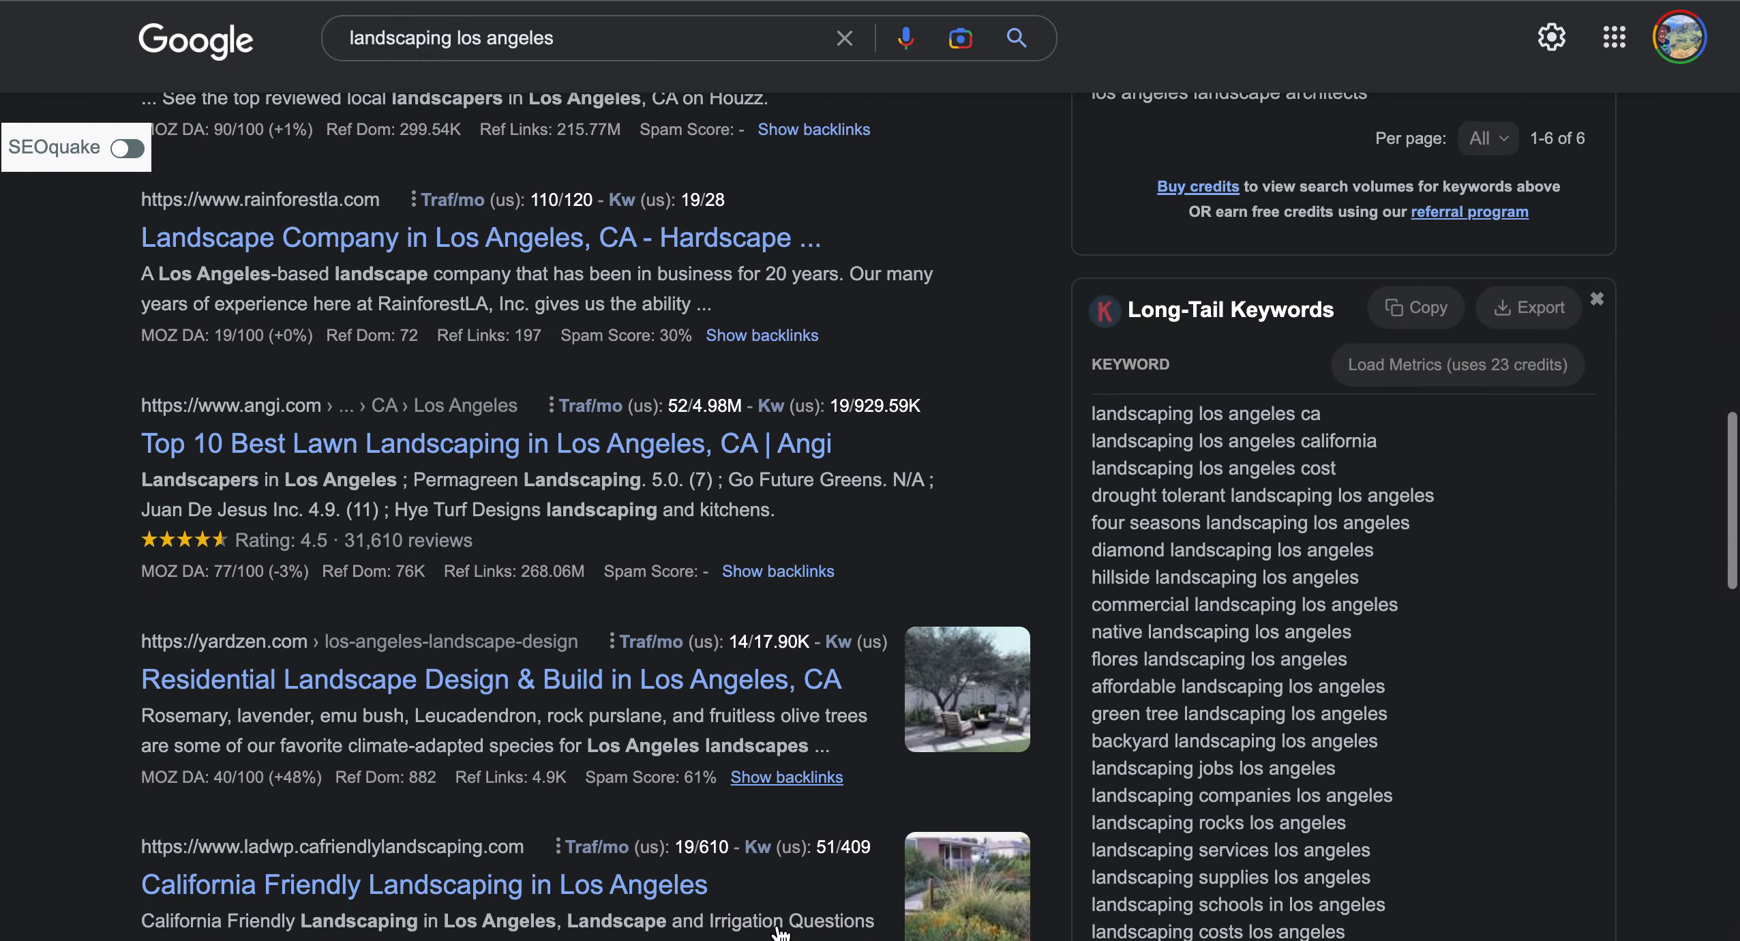
pyautogui.scroll(-8, 781, 933)
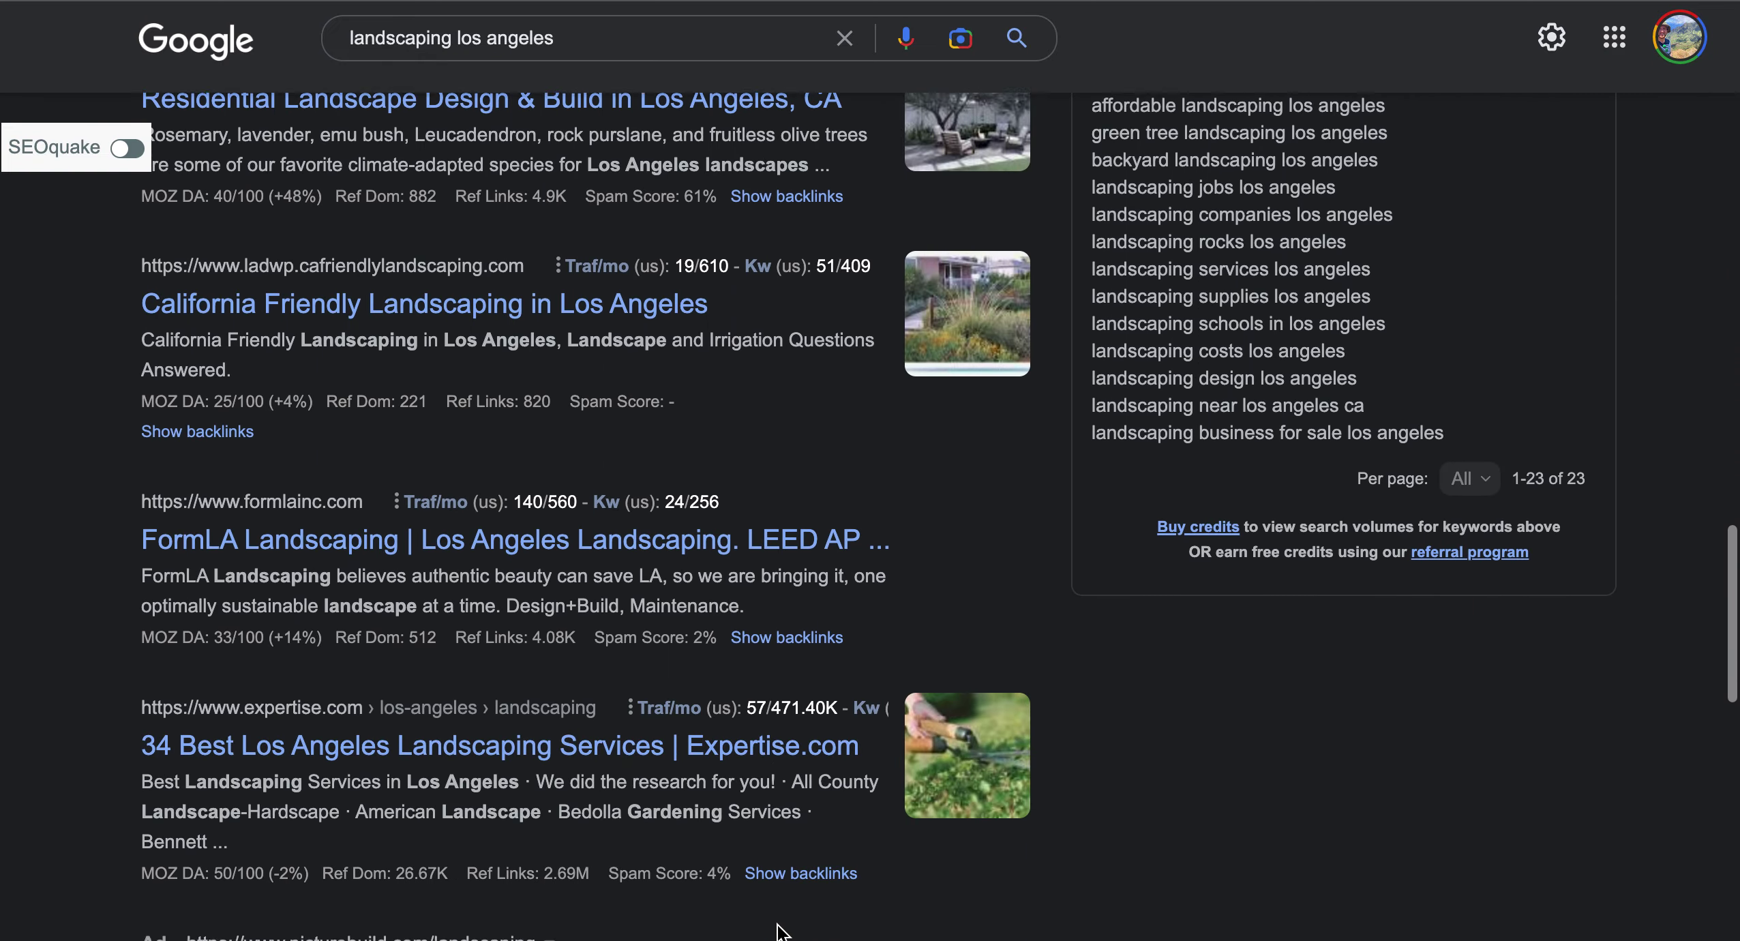
pyautogui.scroll(-9, 781, 933)
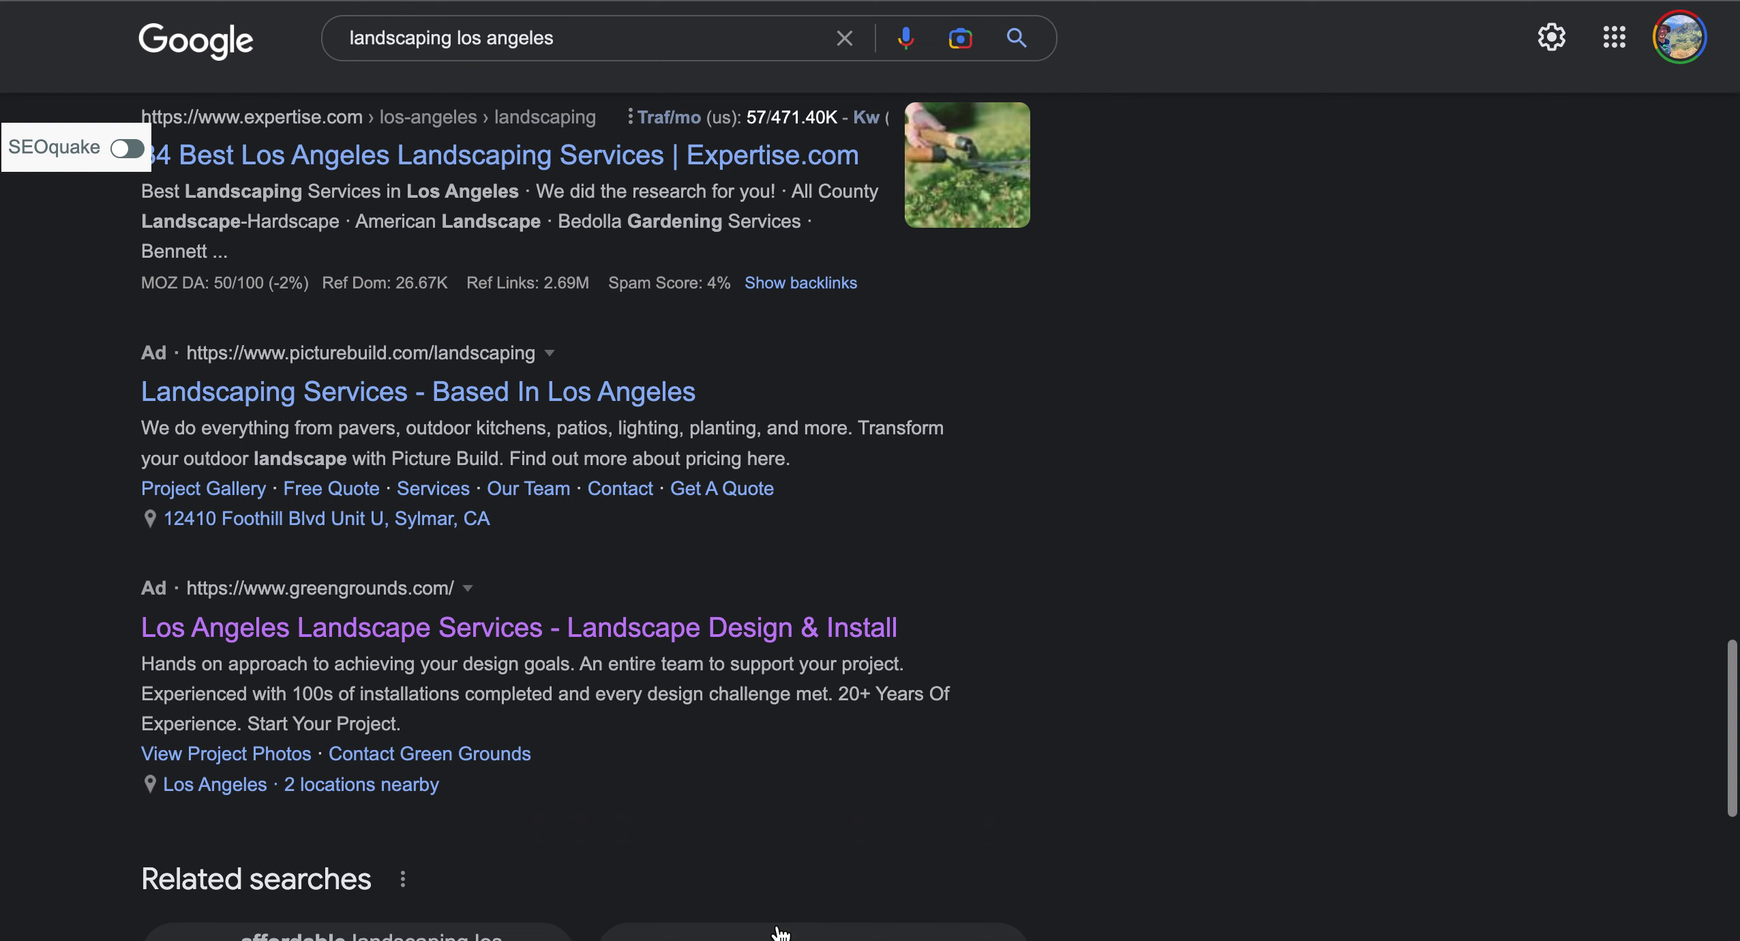
pyautogui.scroll(-1, 781, 933)
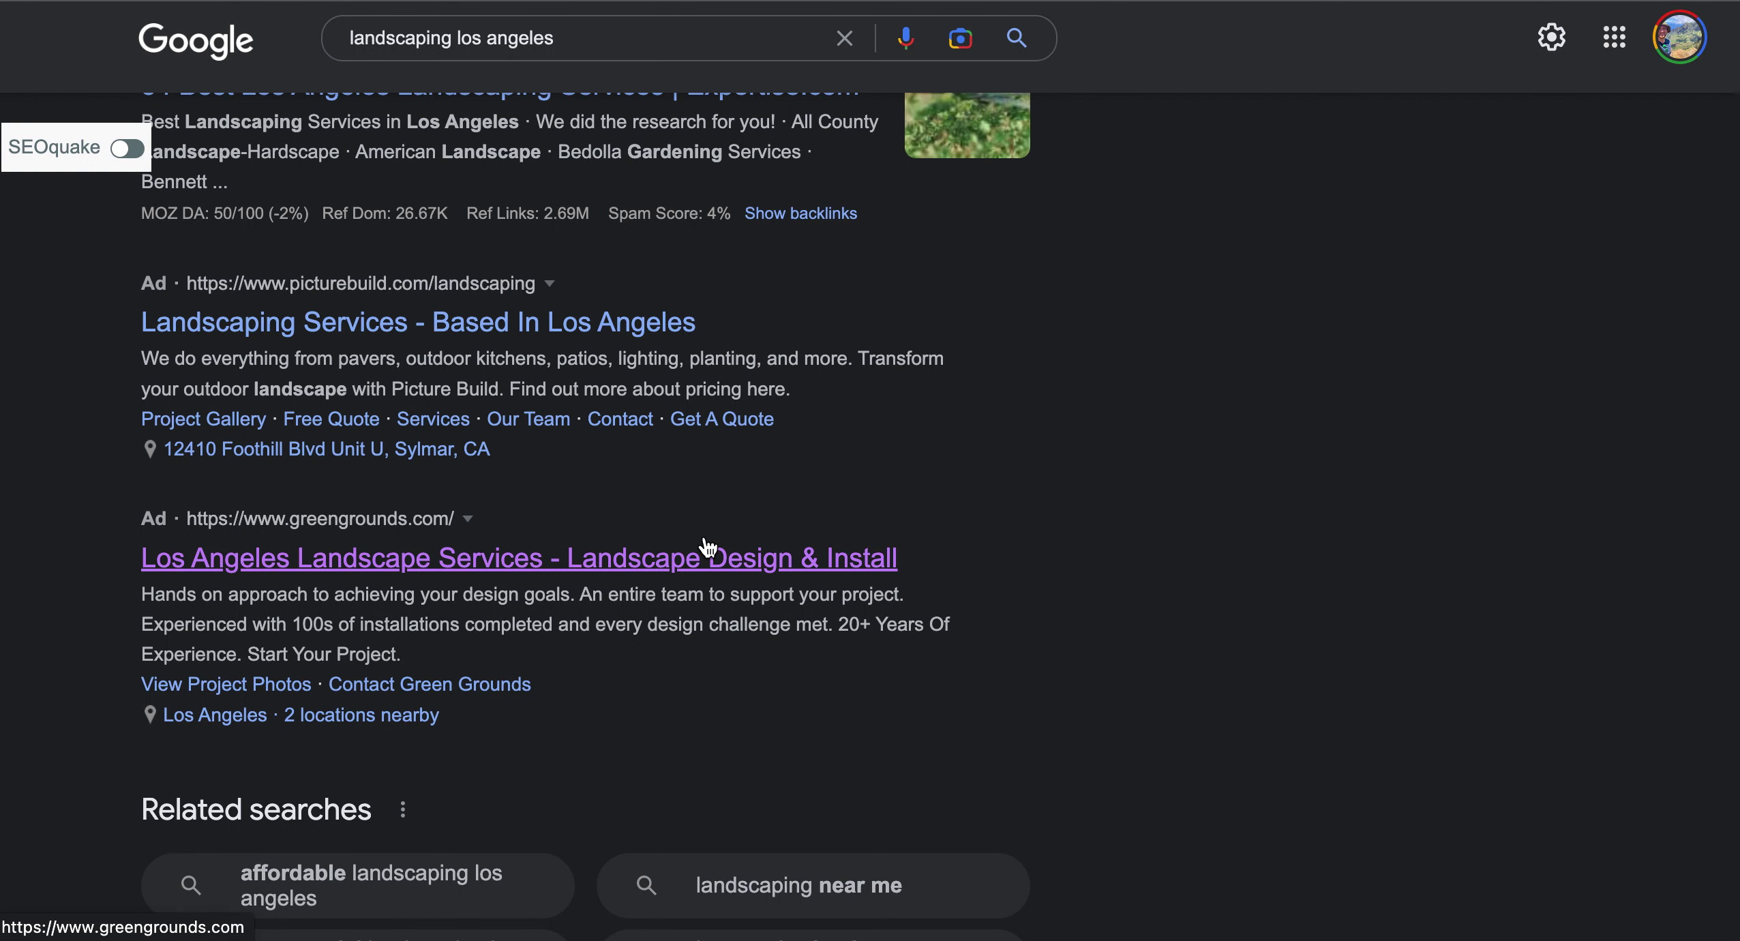
pyautogui.scroll(15, 705, 545)
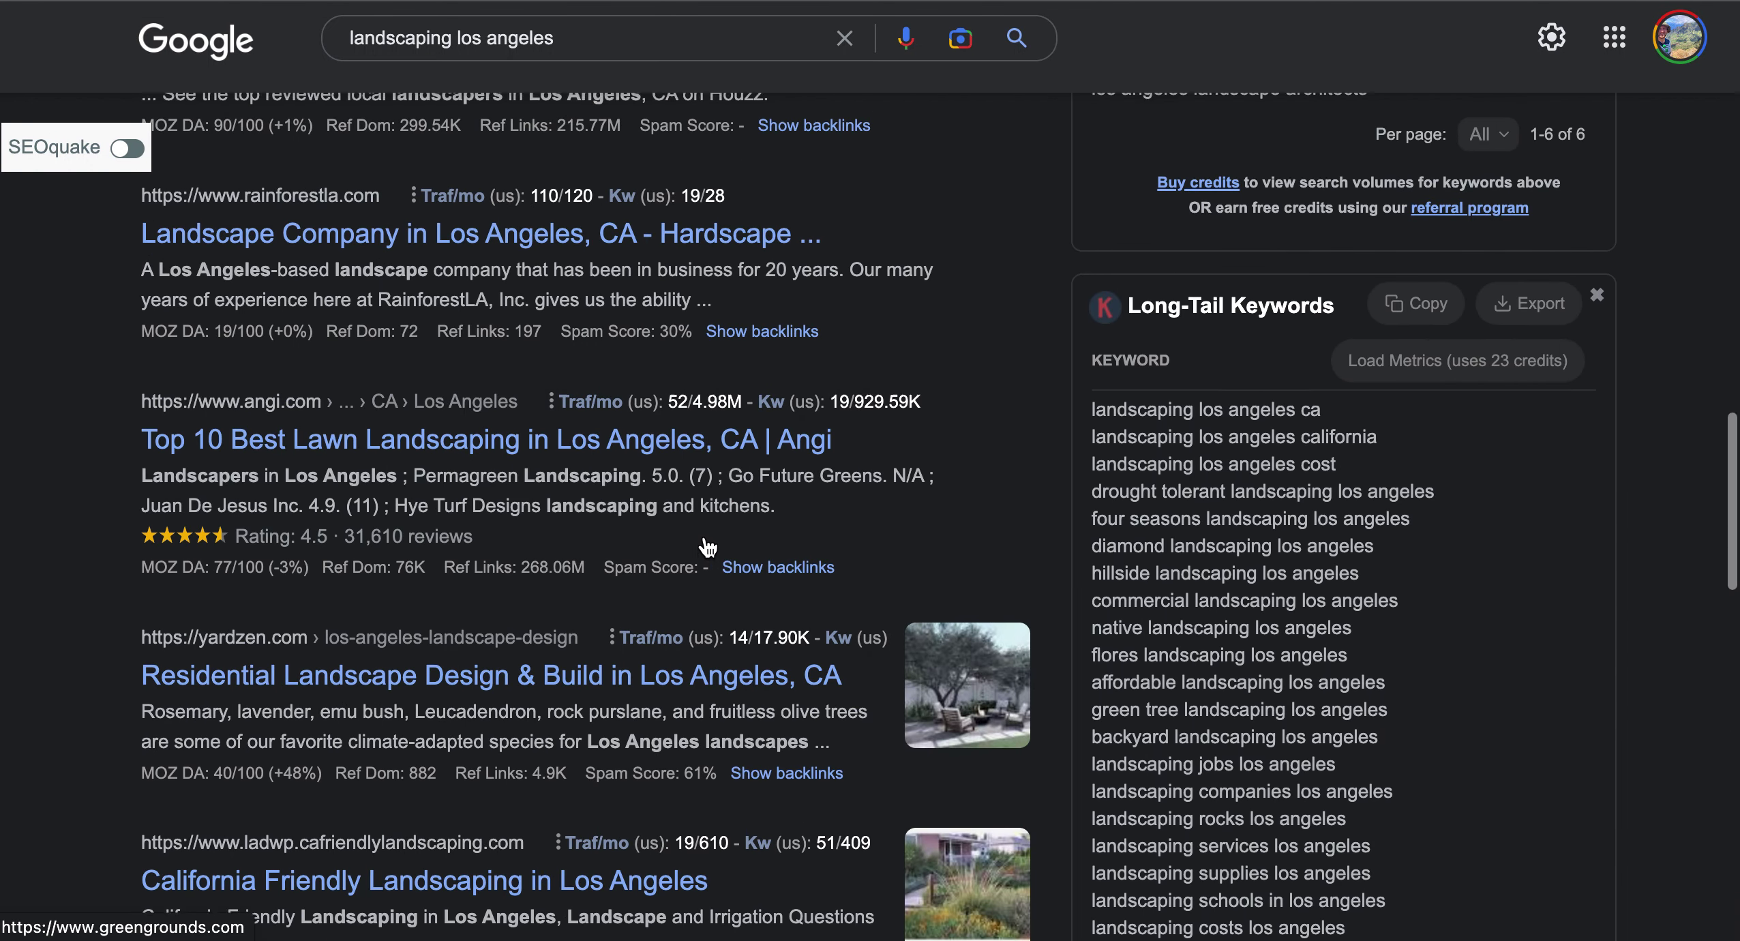
pyautogui.scroll(1, 708, 546)
pyautogui.scroll(8, 705, 537)
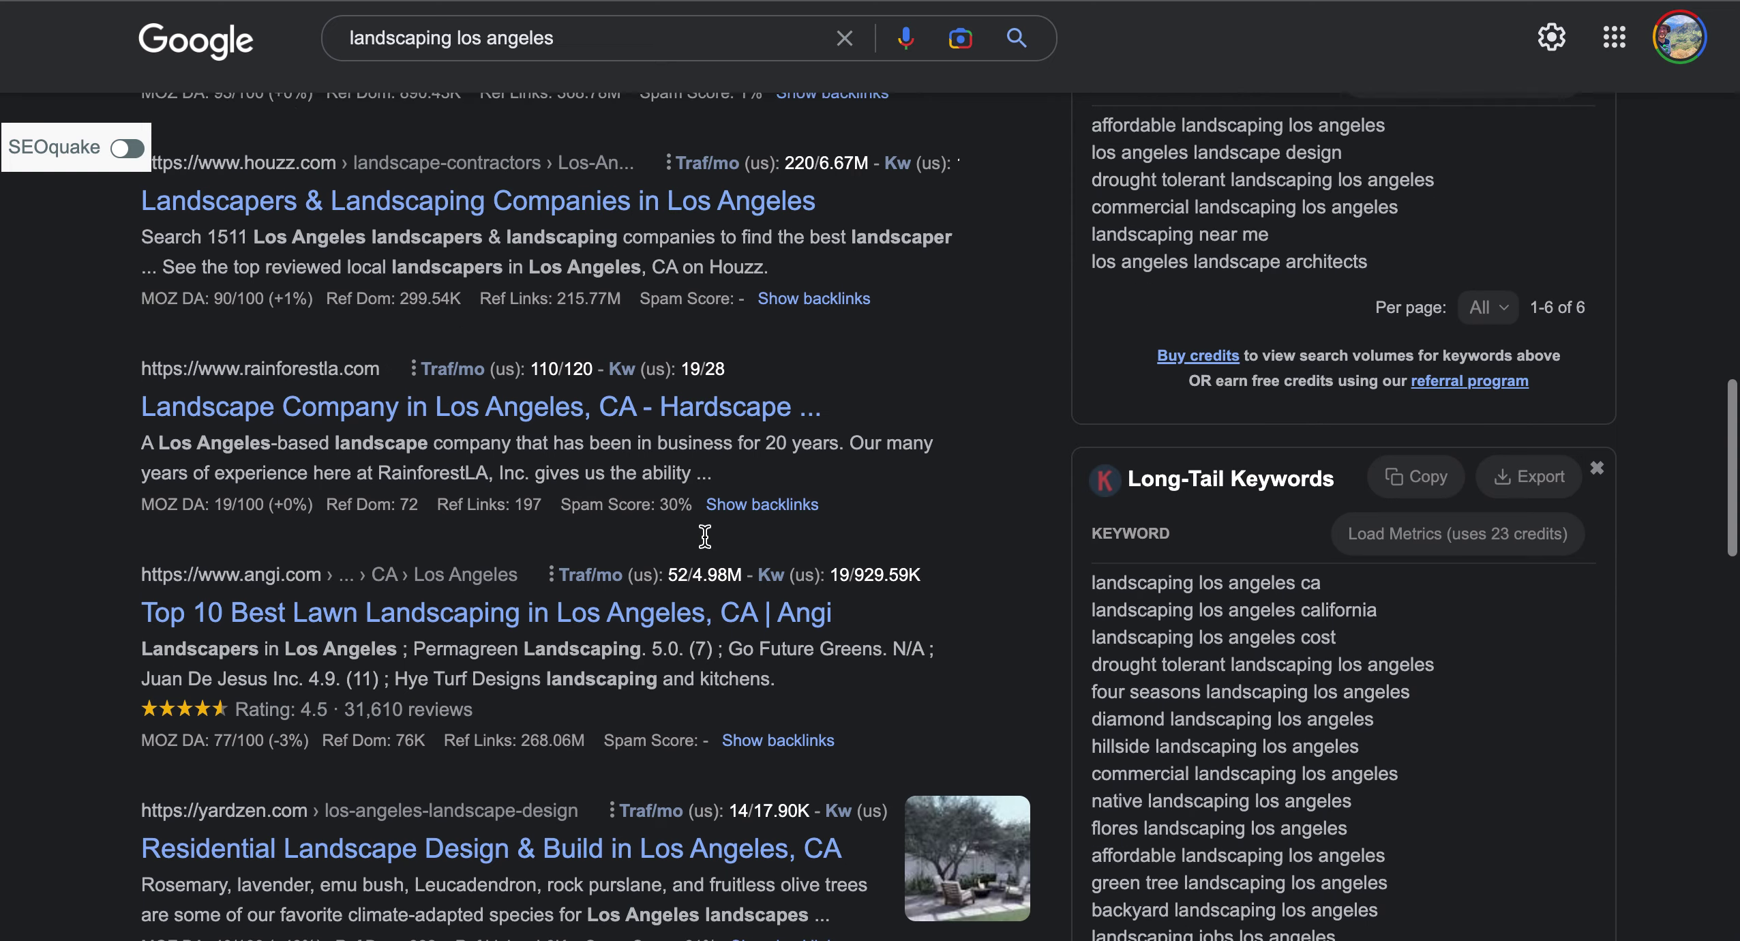
pyautogui.scroll(10, 705, 536)
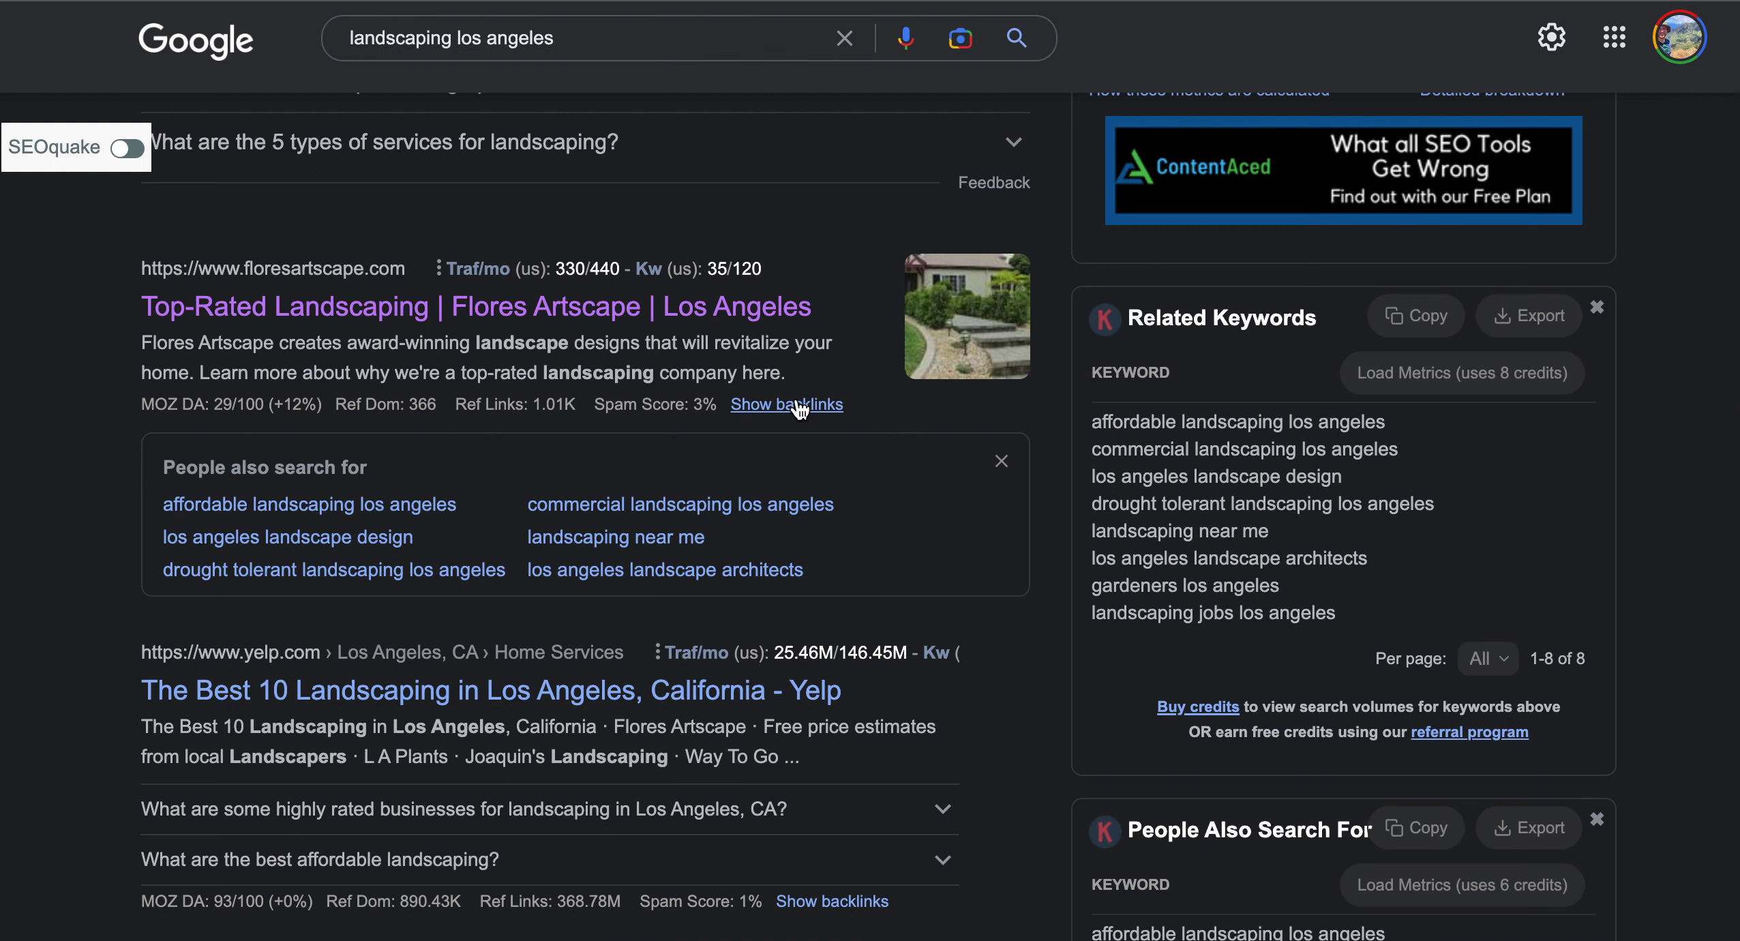
pyautogui.click(797, 407)
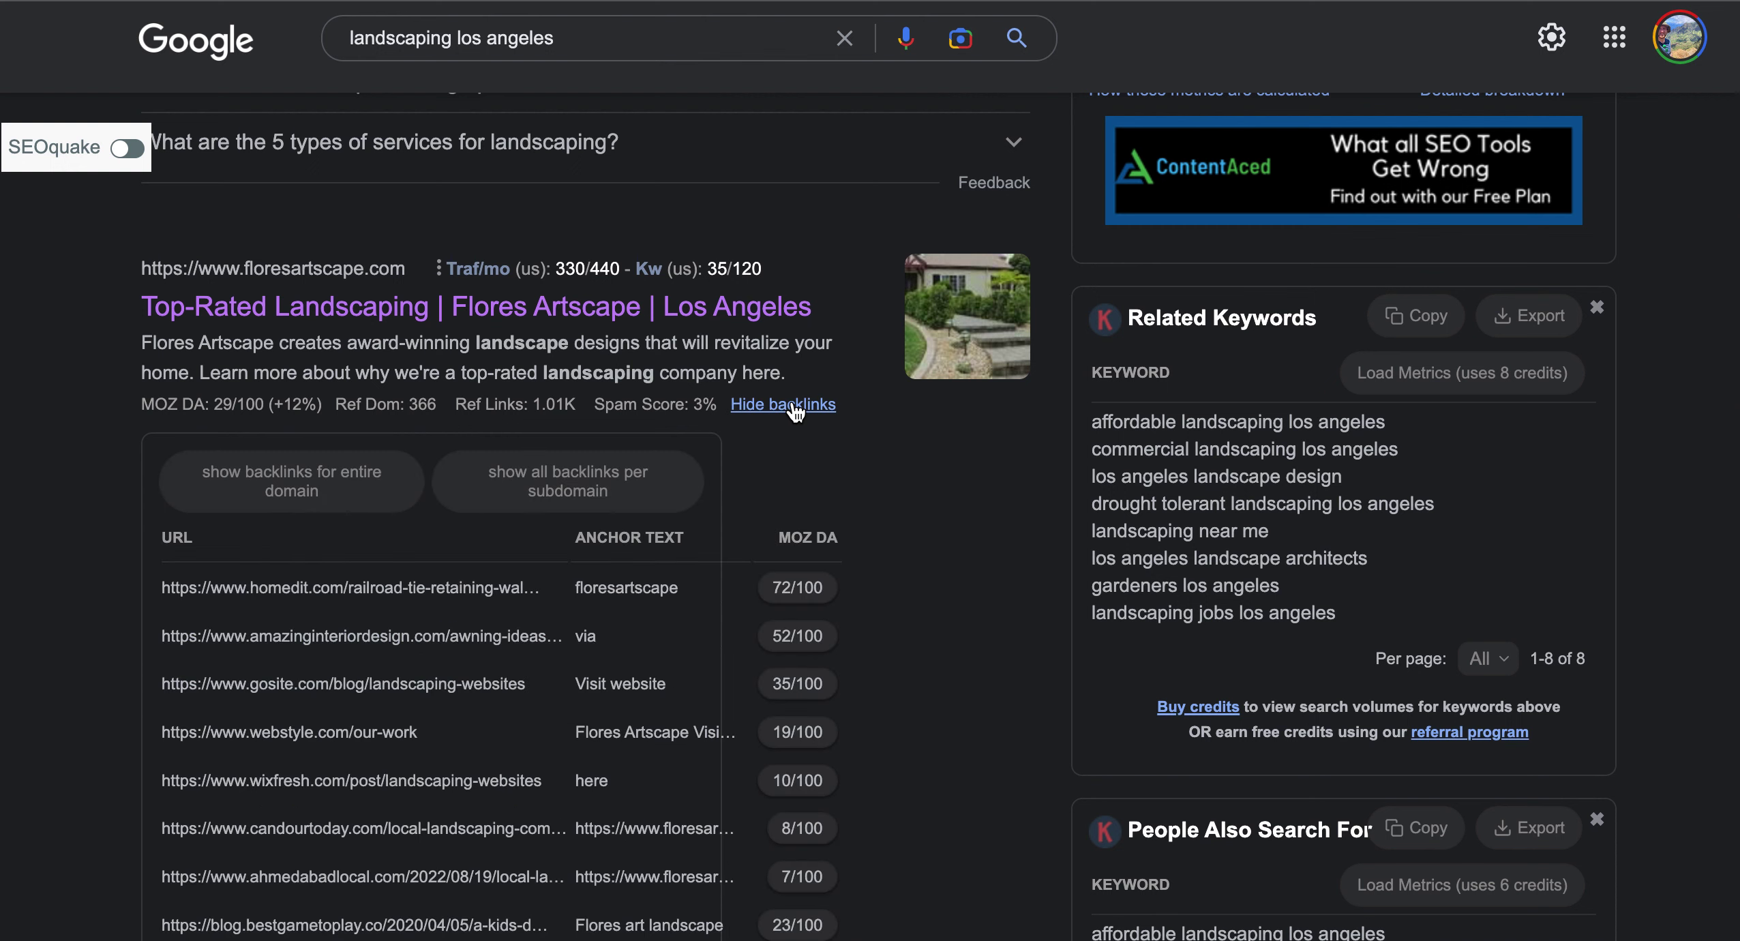
# - Scroll through Flores Artscape's 33 backlinks, reviewing linking URLs, anchor text and MOZ DA scores
pyautogui.scroll(-8, 396, 852)
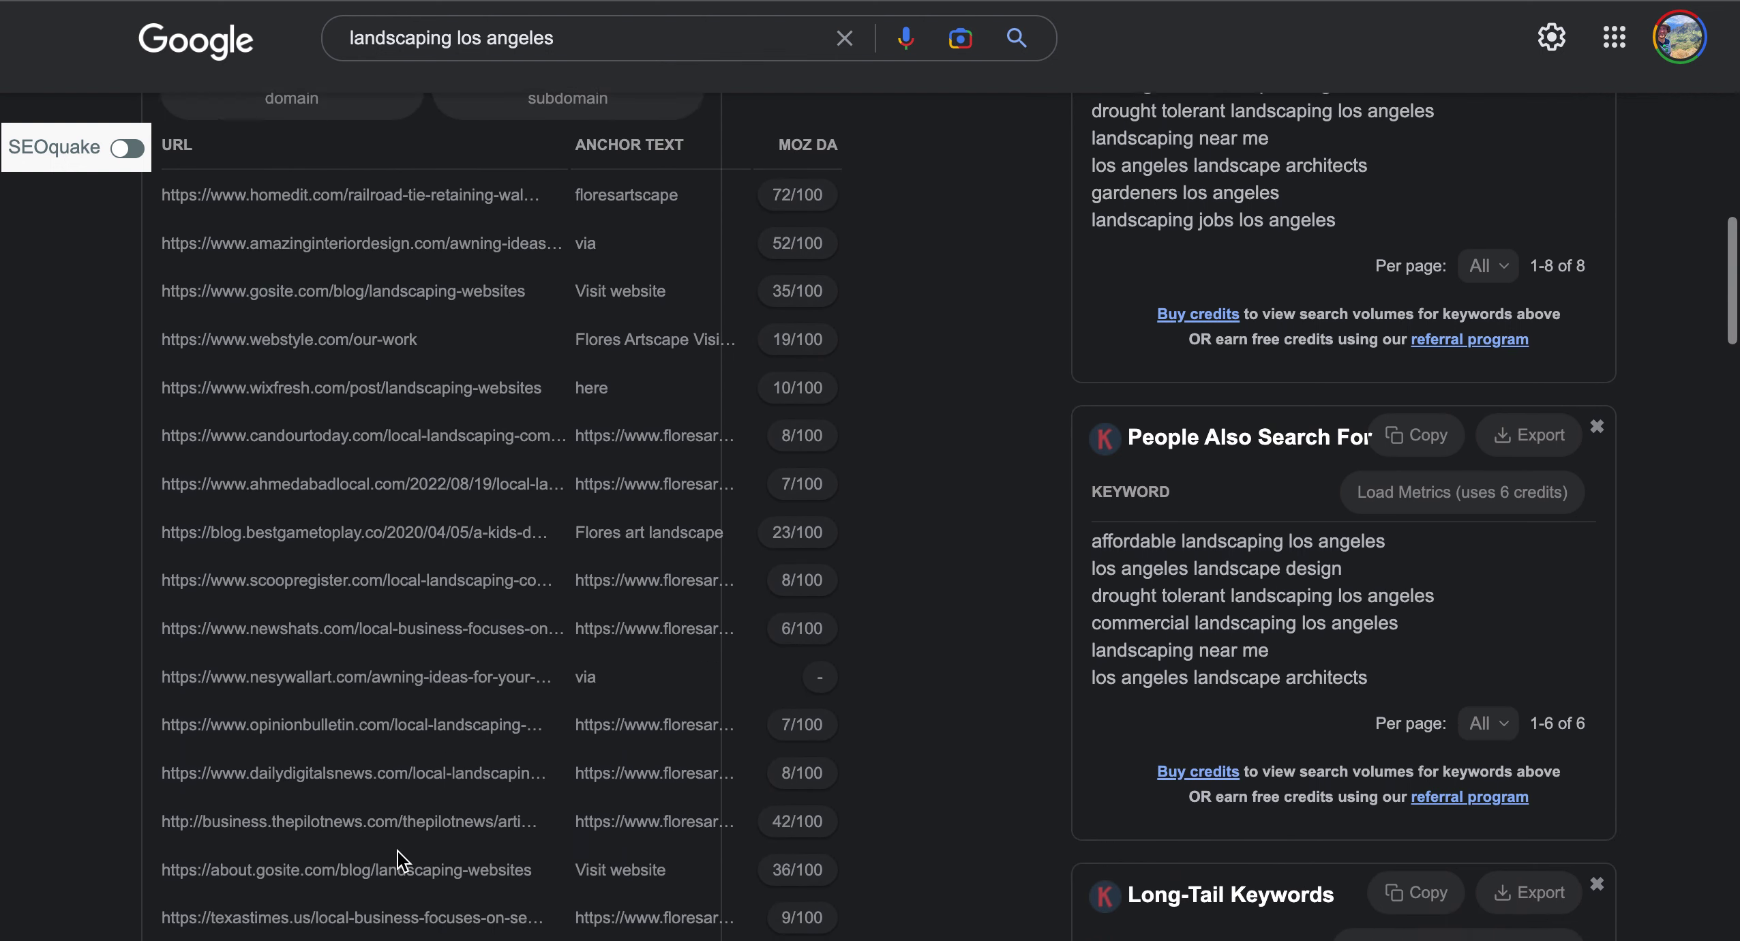
pyautogui.scroll(-11, 397, 852)
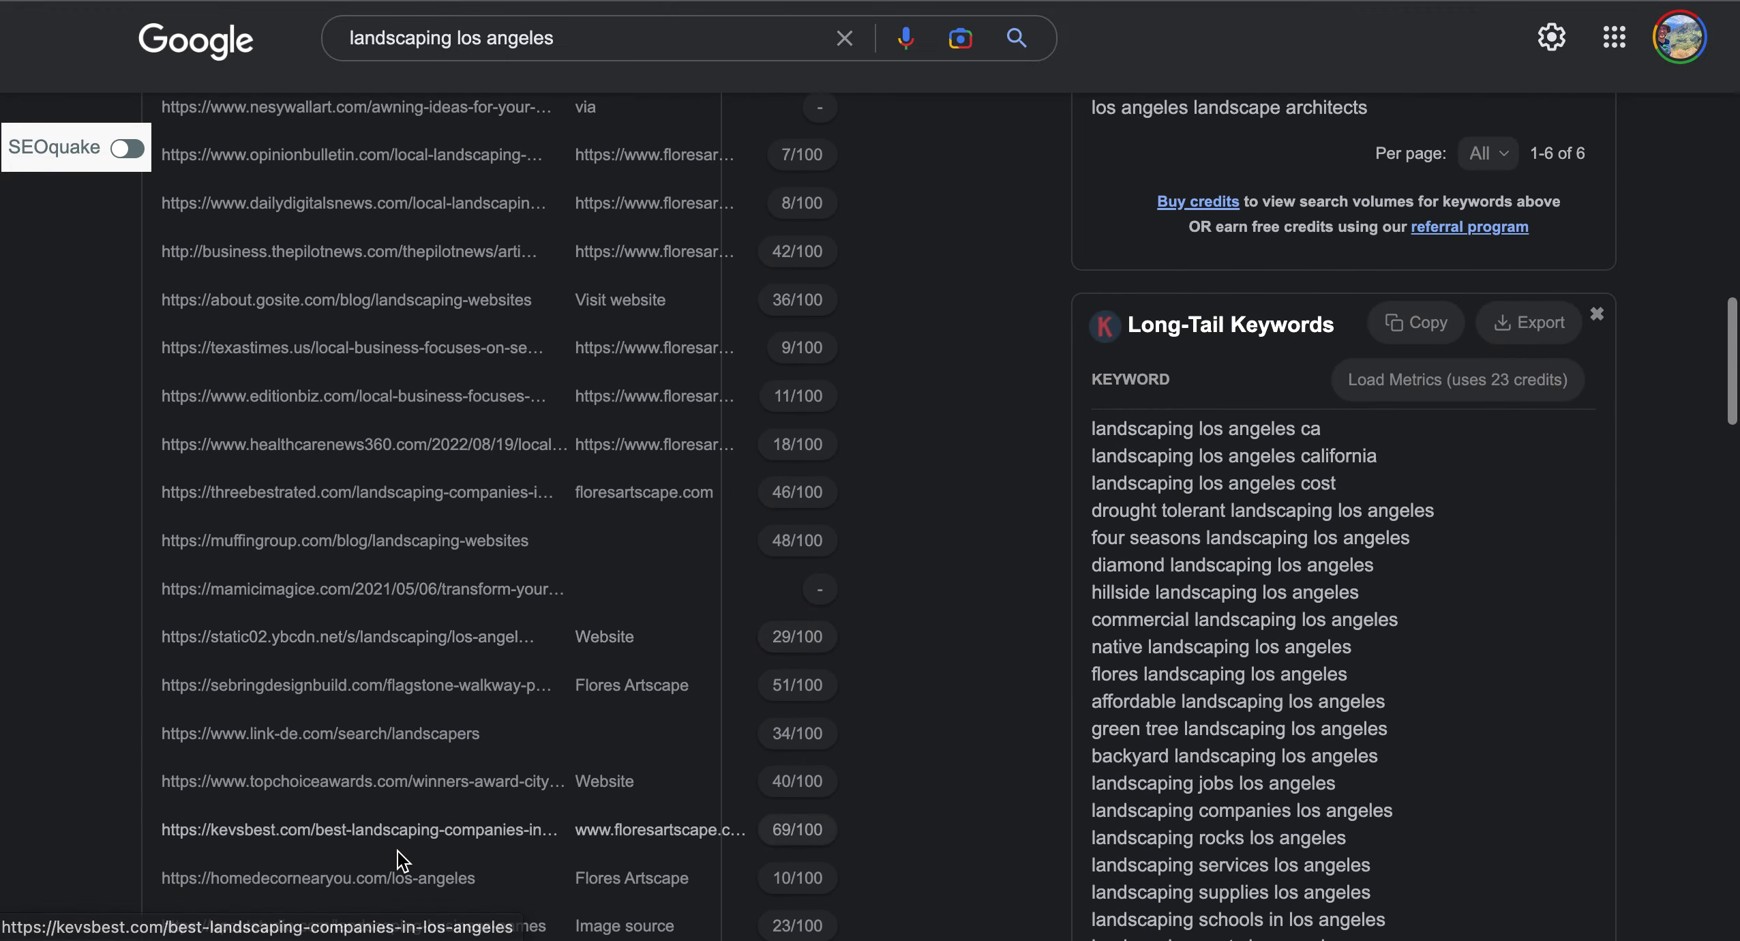
pyautogui.scroll(-3, 397, 853)
pyautogui.scroll(3, 396, 852)
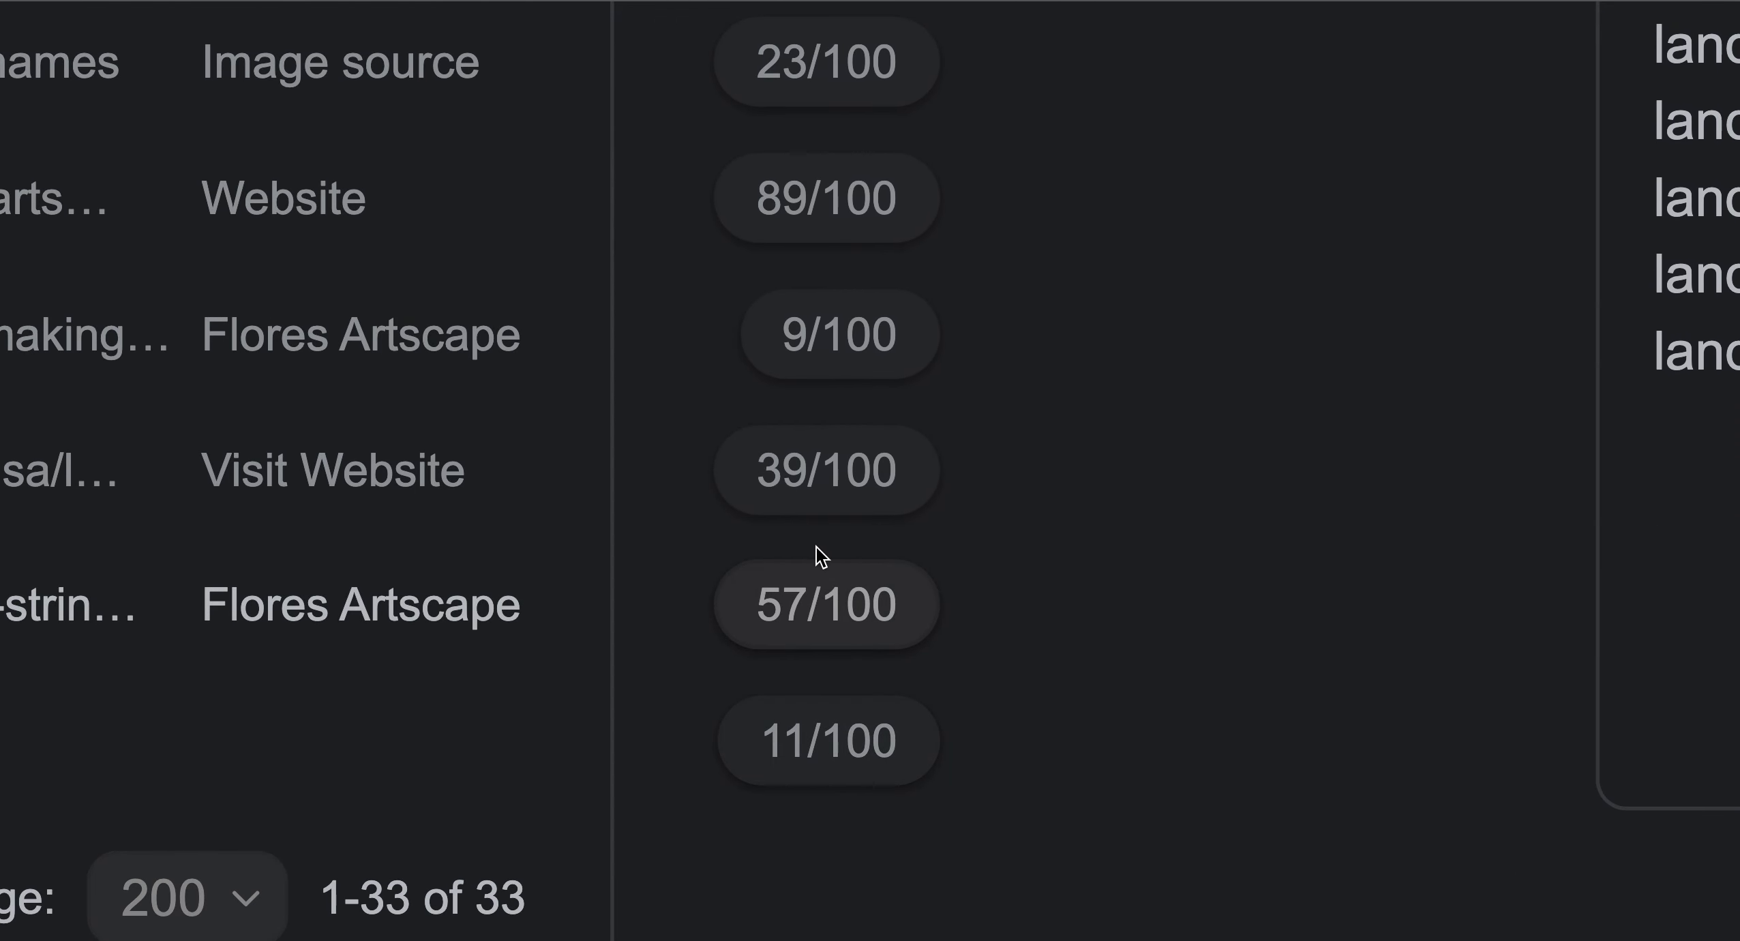
pyautogui.scroll(5, 811, 213)
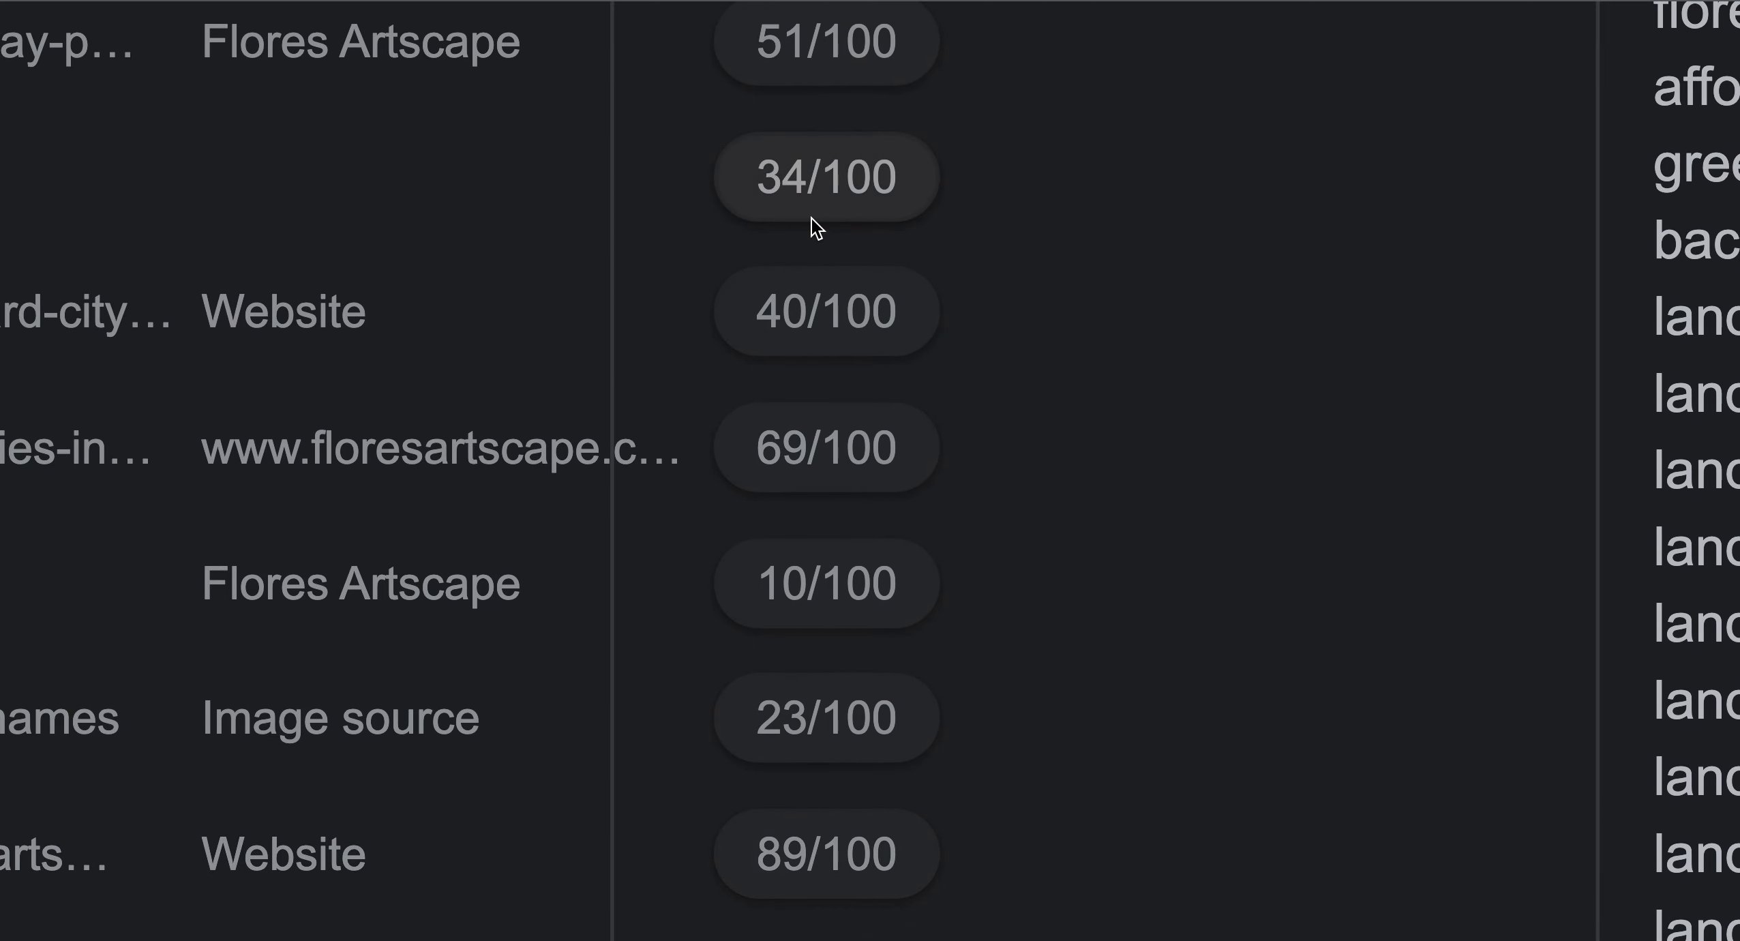
pyautogui.scroll(3, 811, 219)
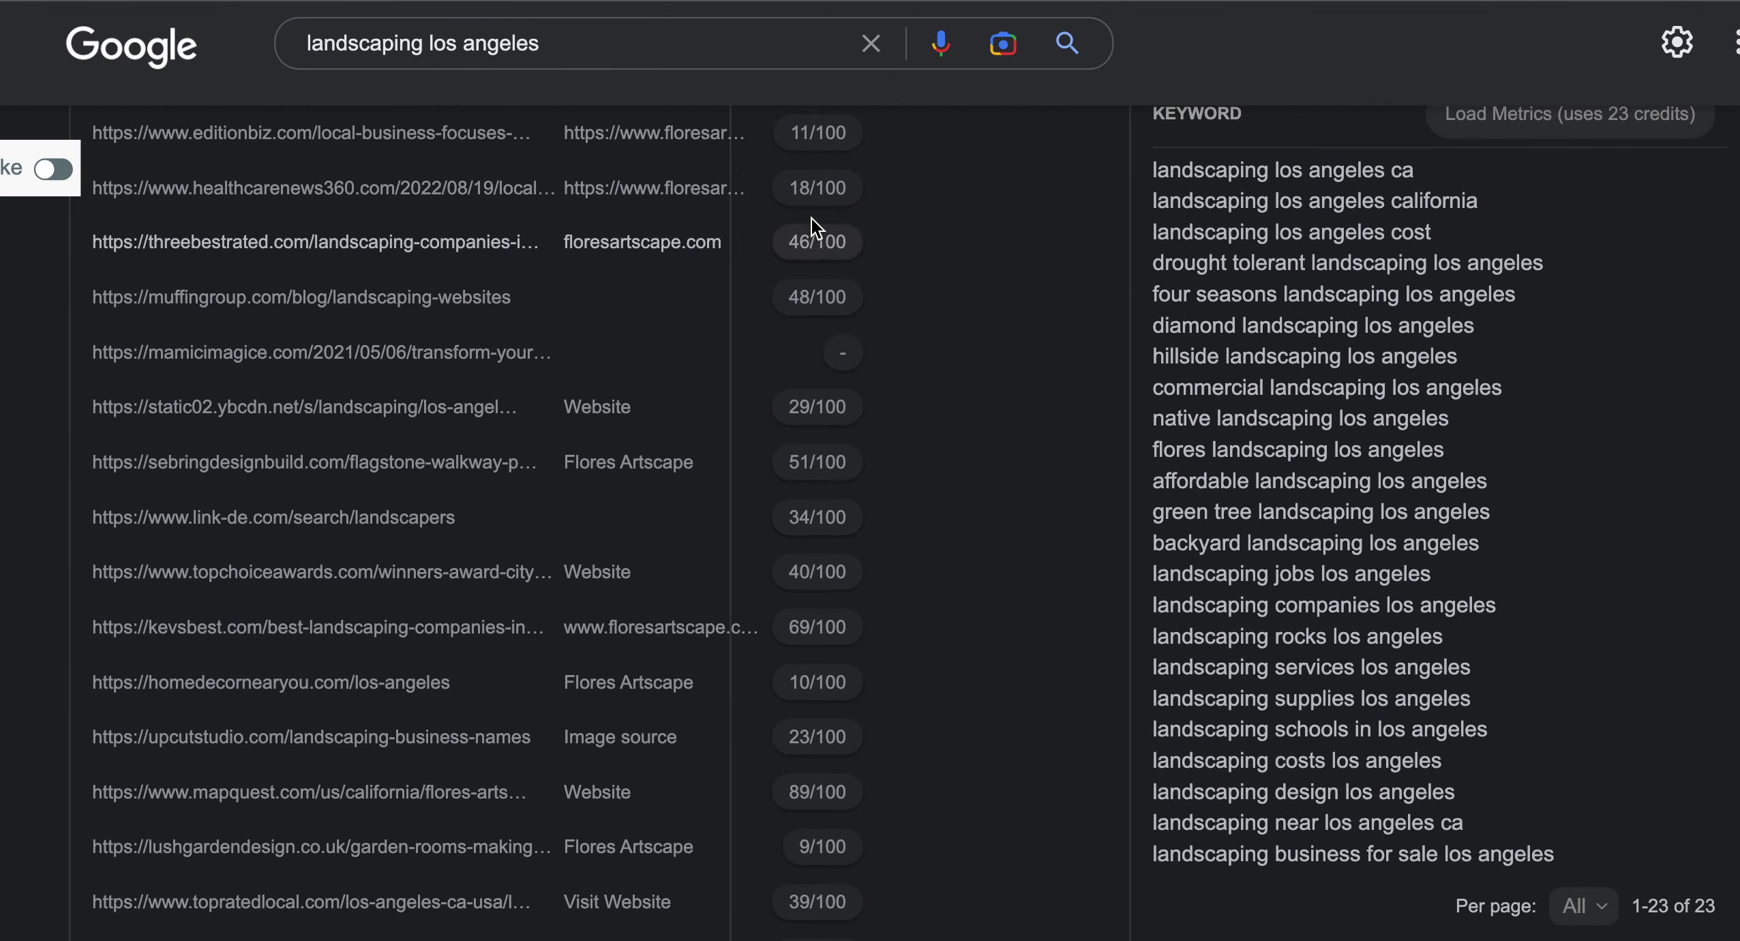
pyautogui.scroll(6, 811, 219)
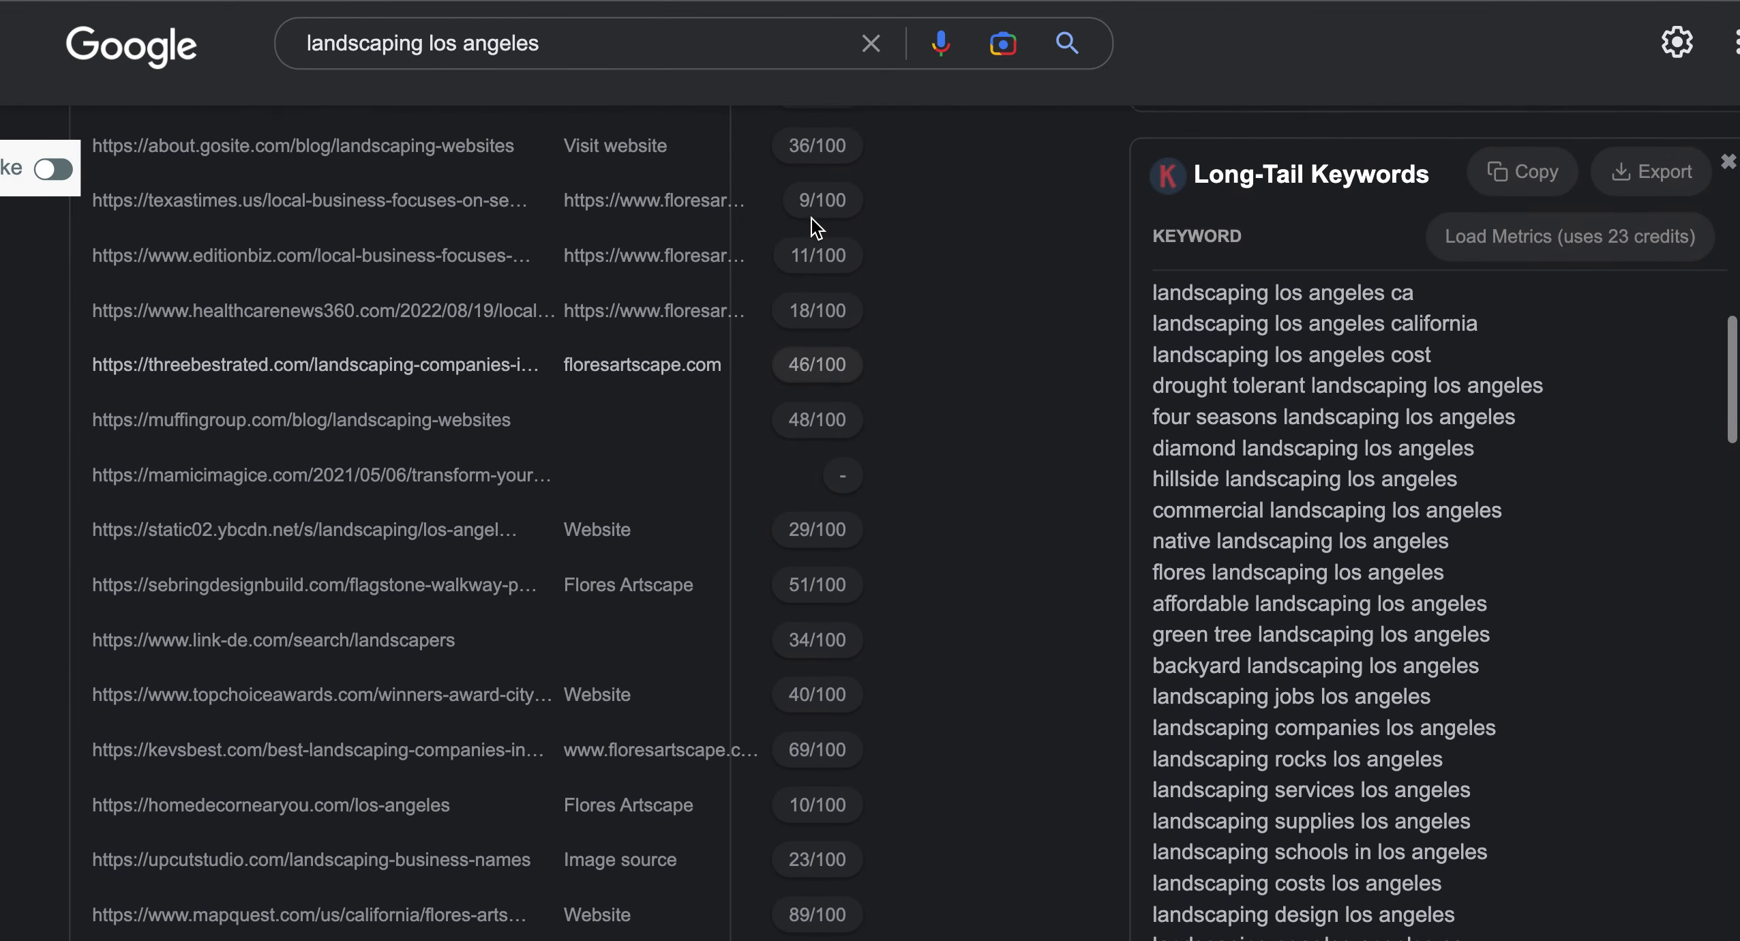
pyautogui.scroll(4, 811, 218)
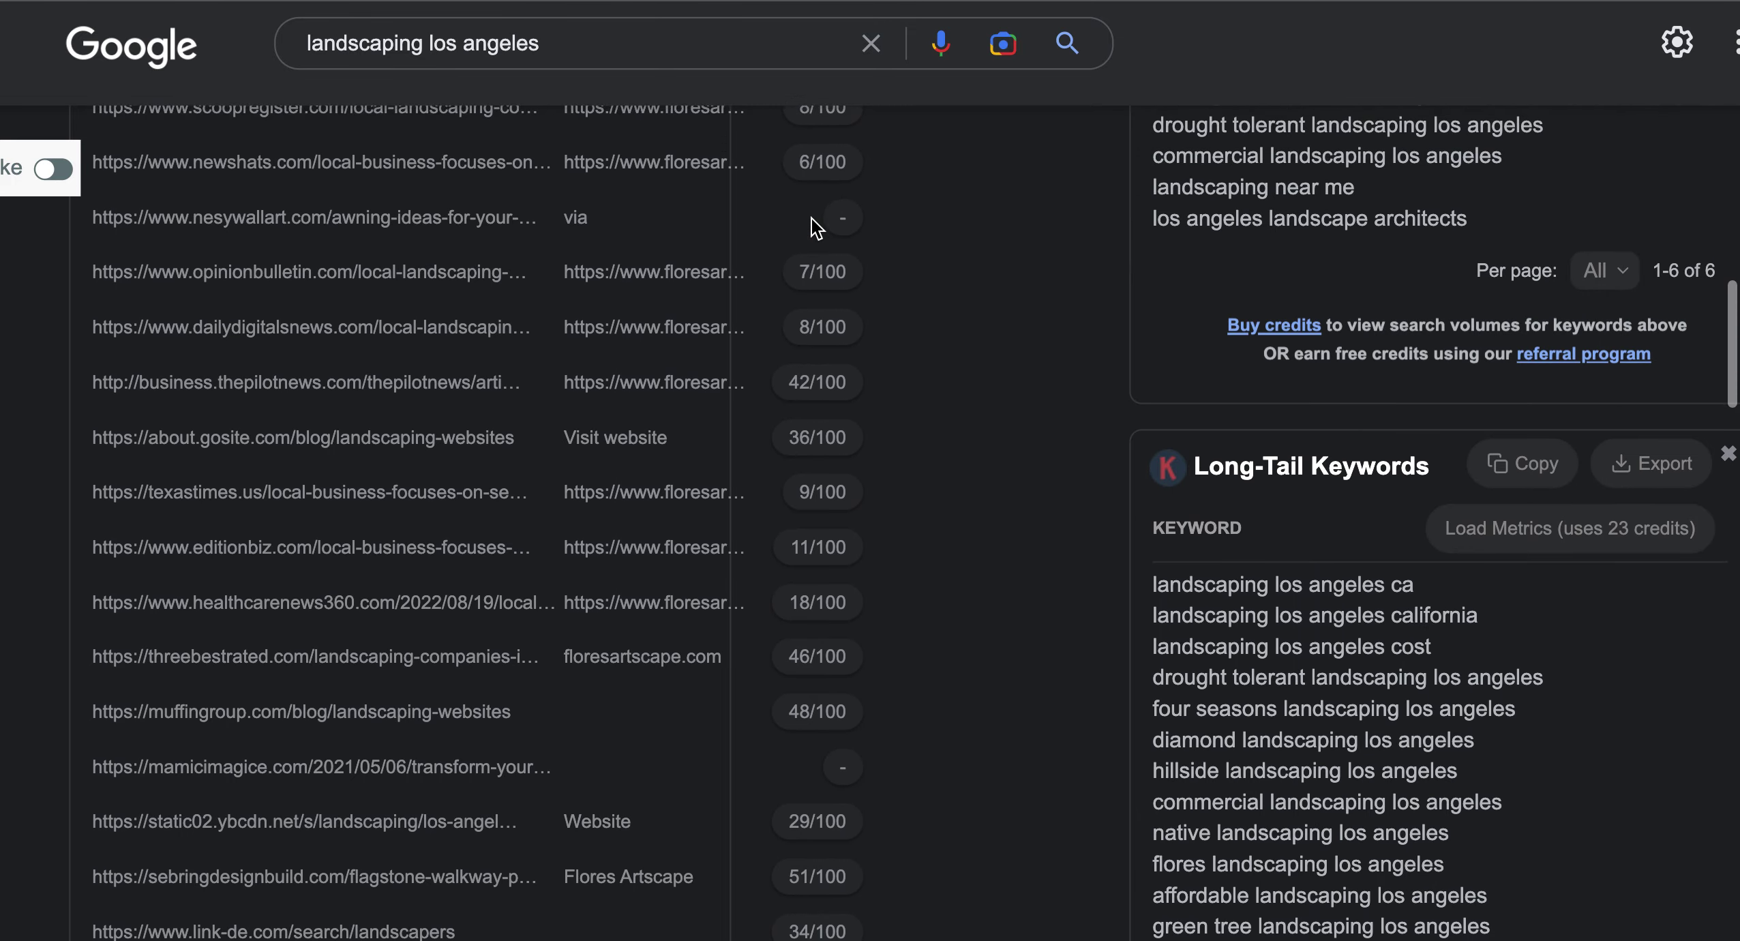
pyautogui.scroll(7, 812, 218)
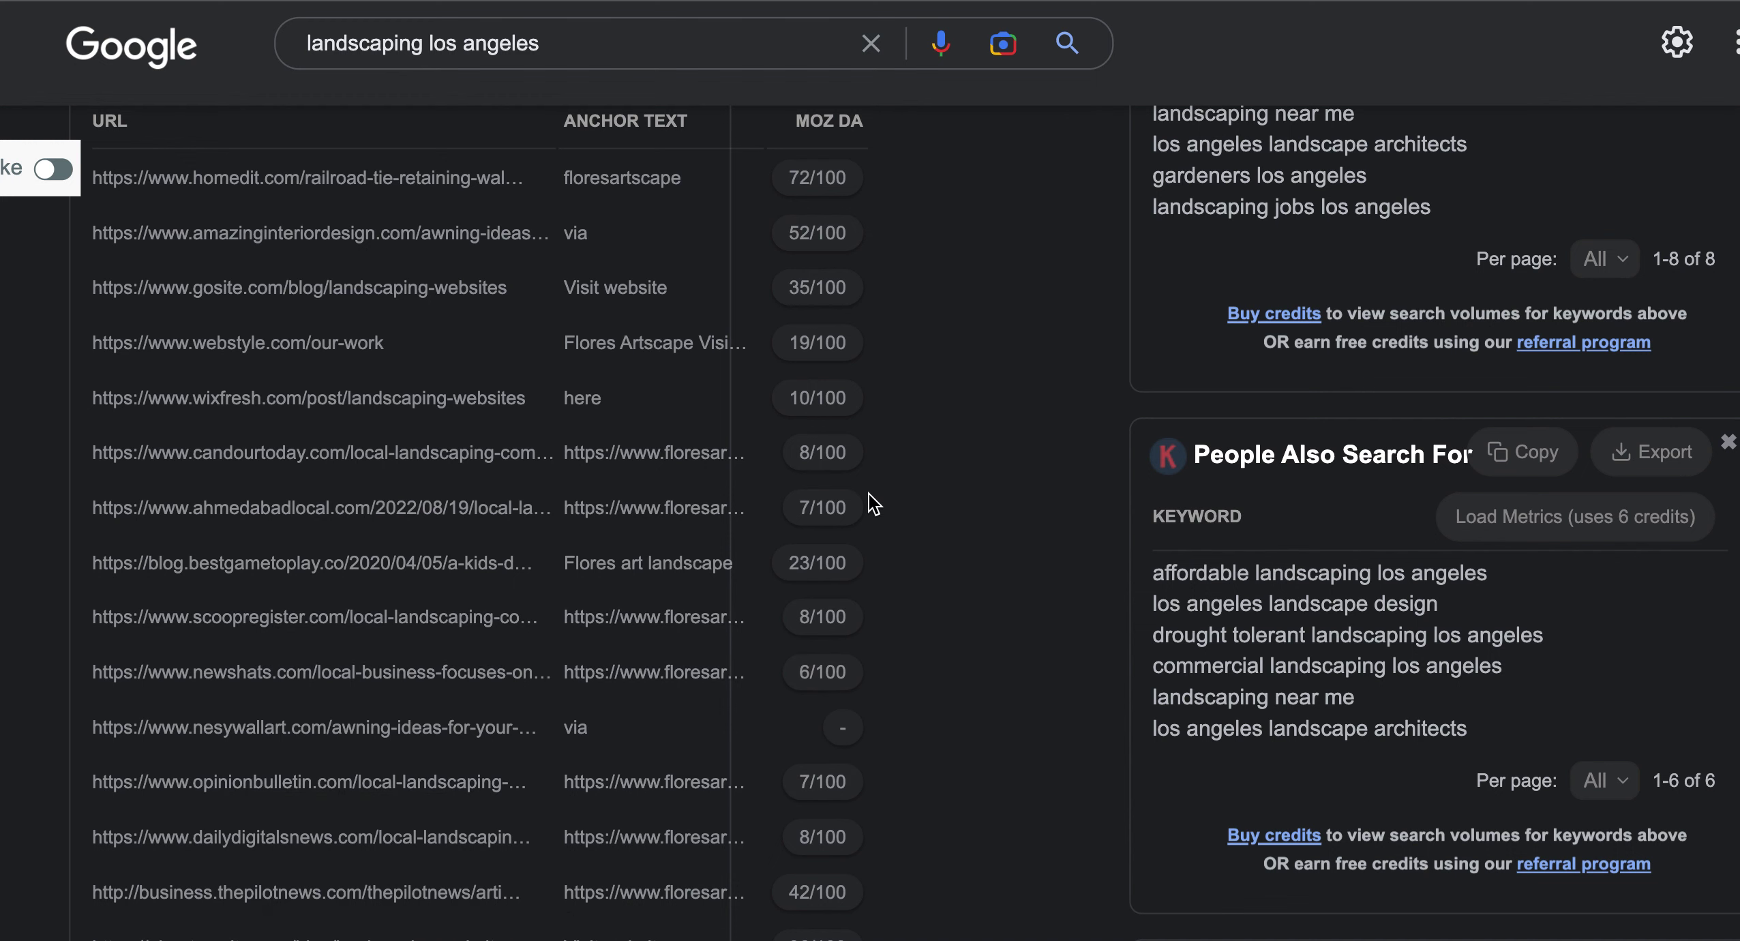
pyautogui.scroll(-5, 870, 501)
pyautogui.scroll(10, 868, 494)
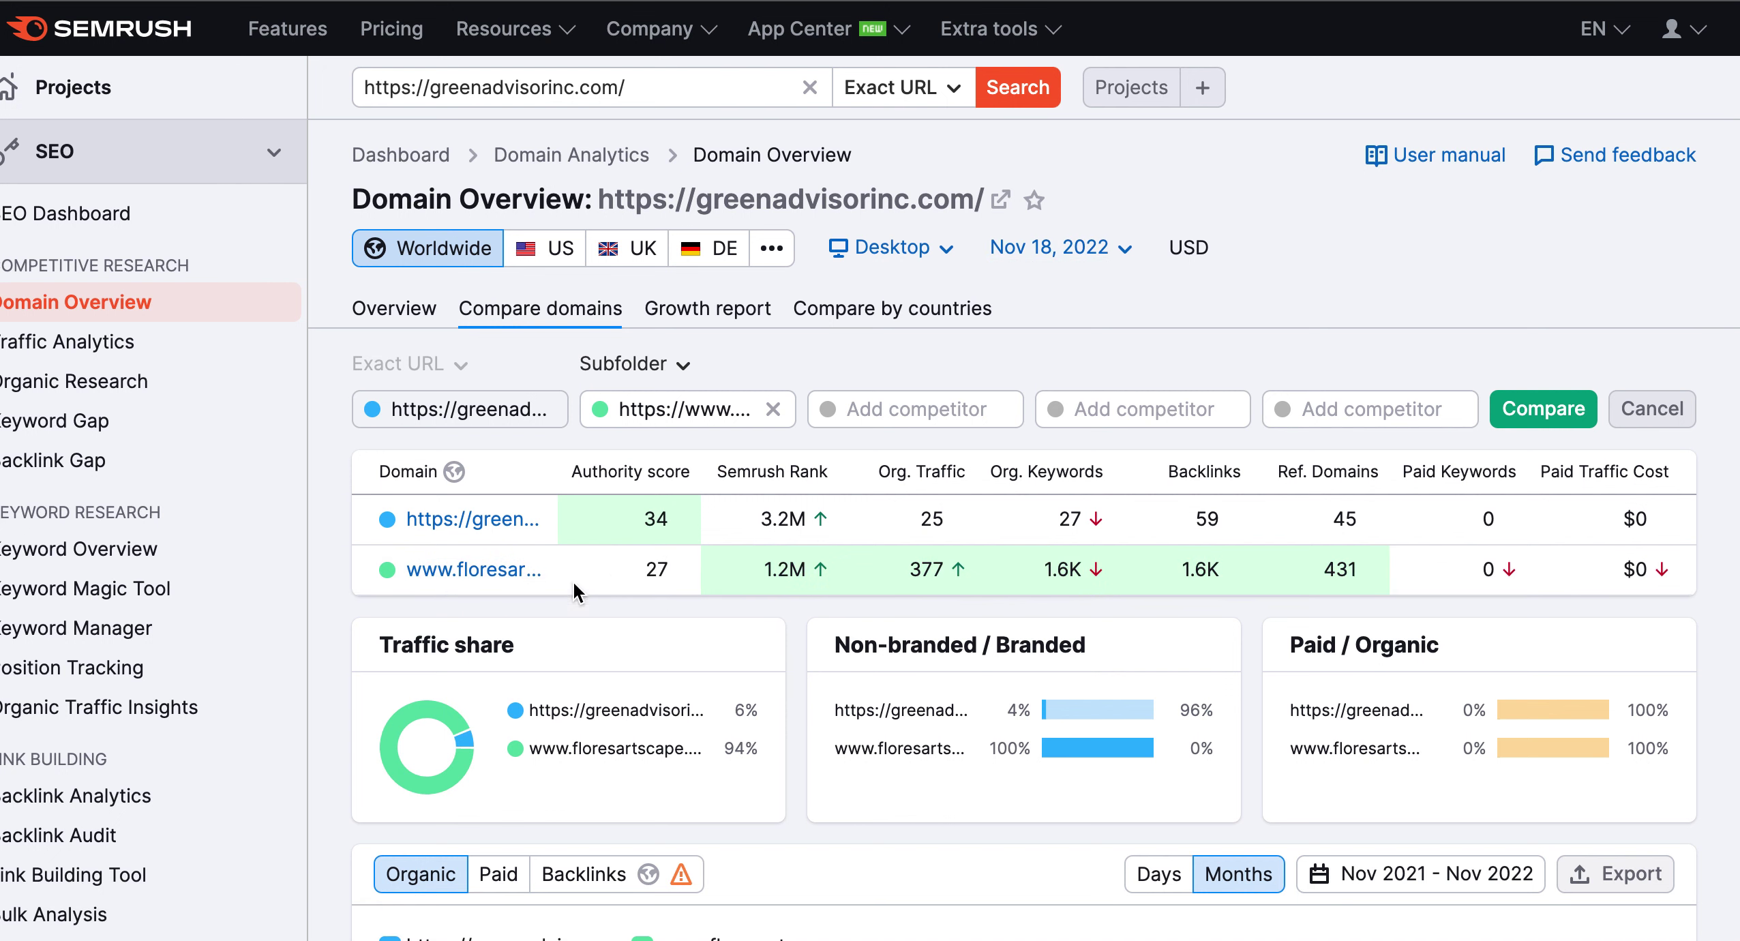
# - Close the Subscribe popup on the Flores Artscape site and return to the Semrush domain comparison
pyautogui.click(776, 3)
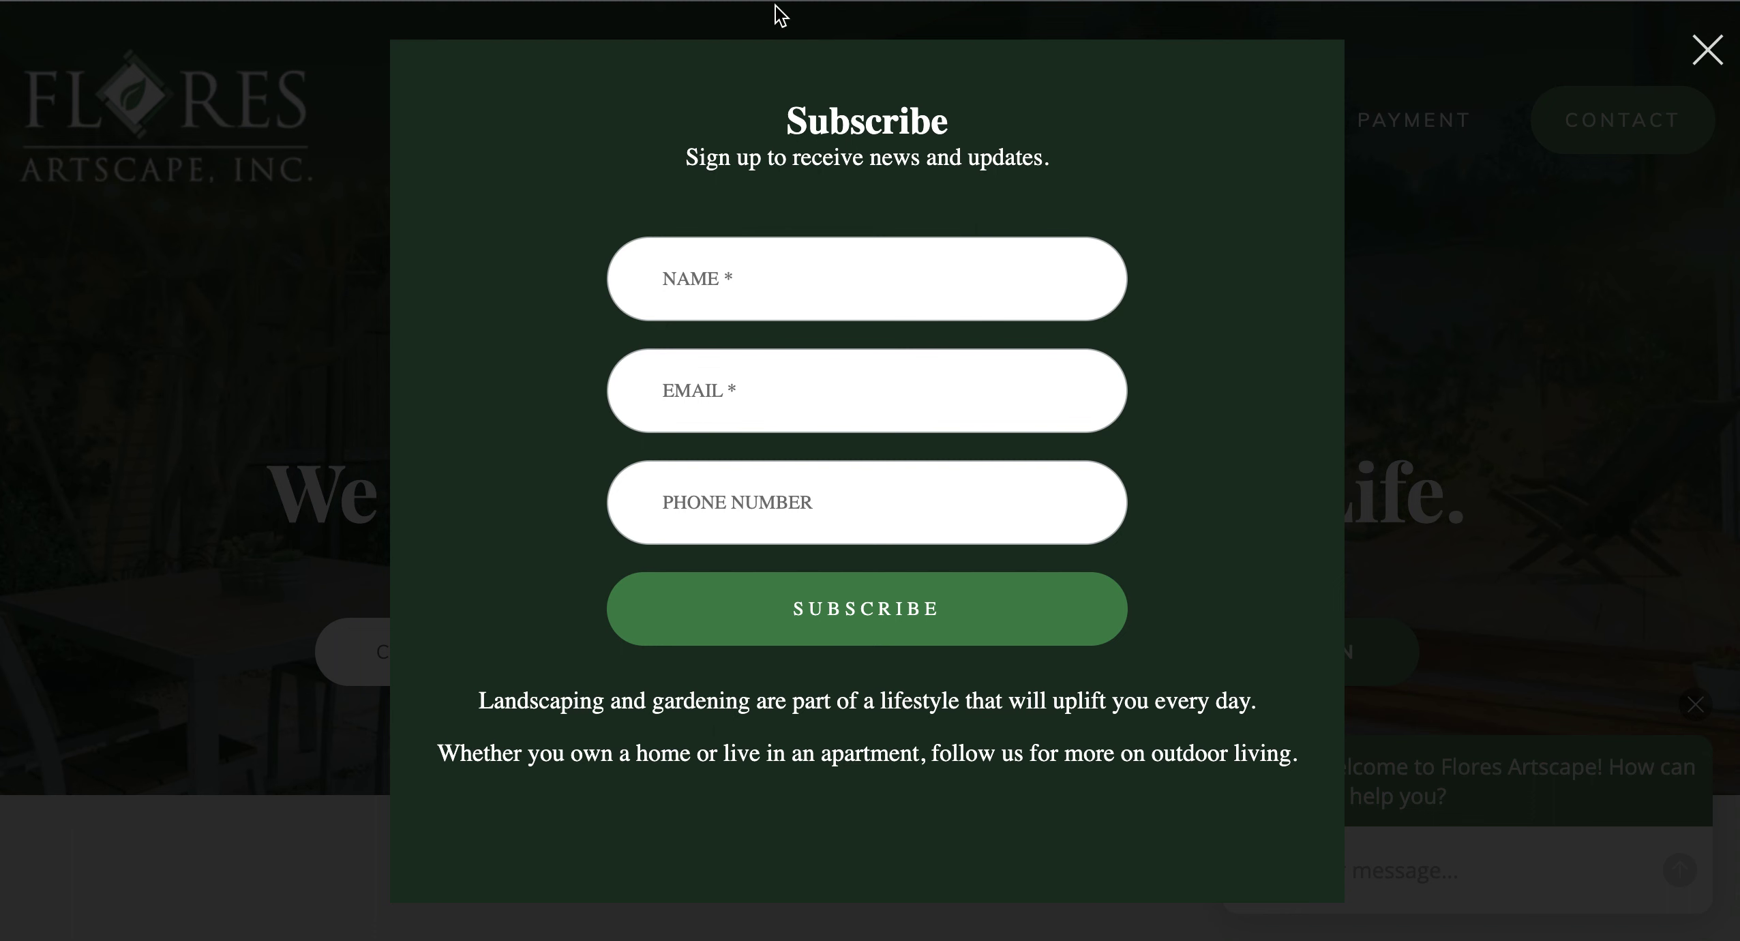
pyautogui.click(1694, 60)
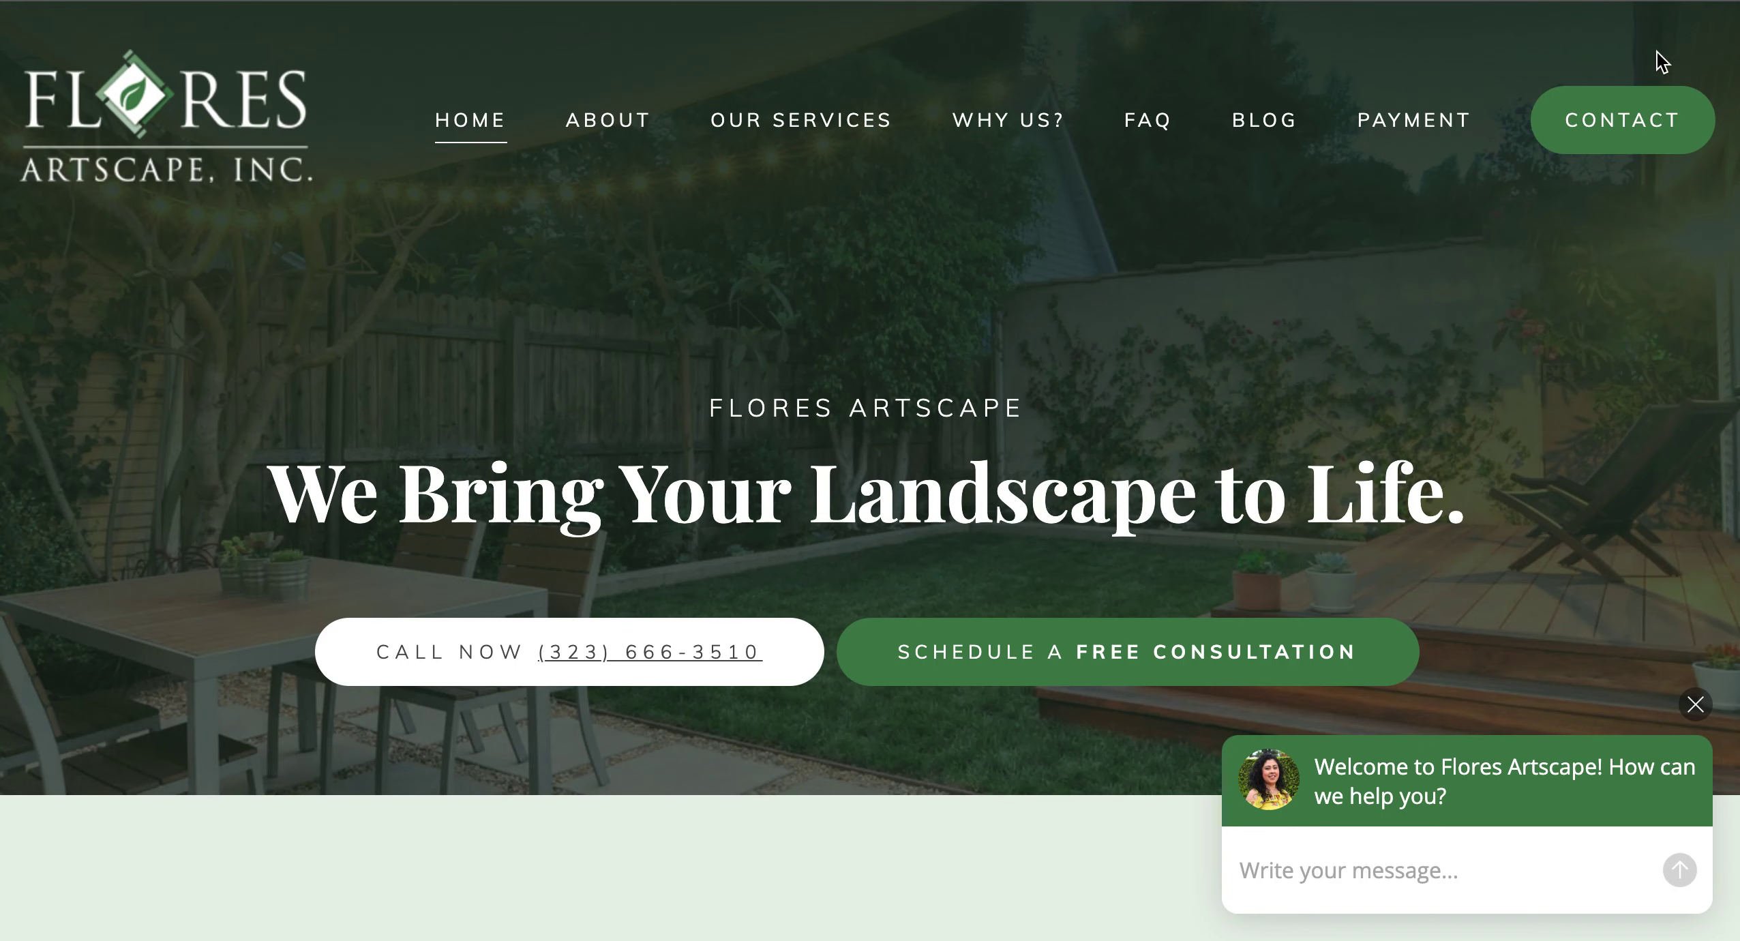
pyautogui.hotkey('ctrl', 'shift', 'Tab')
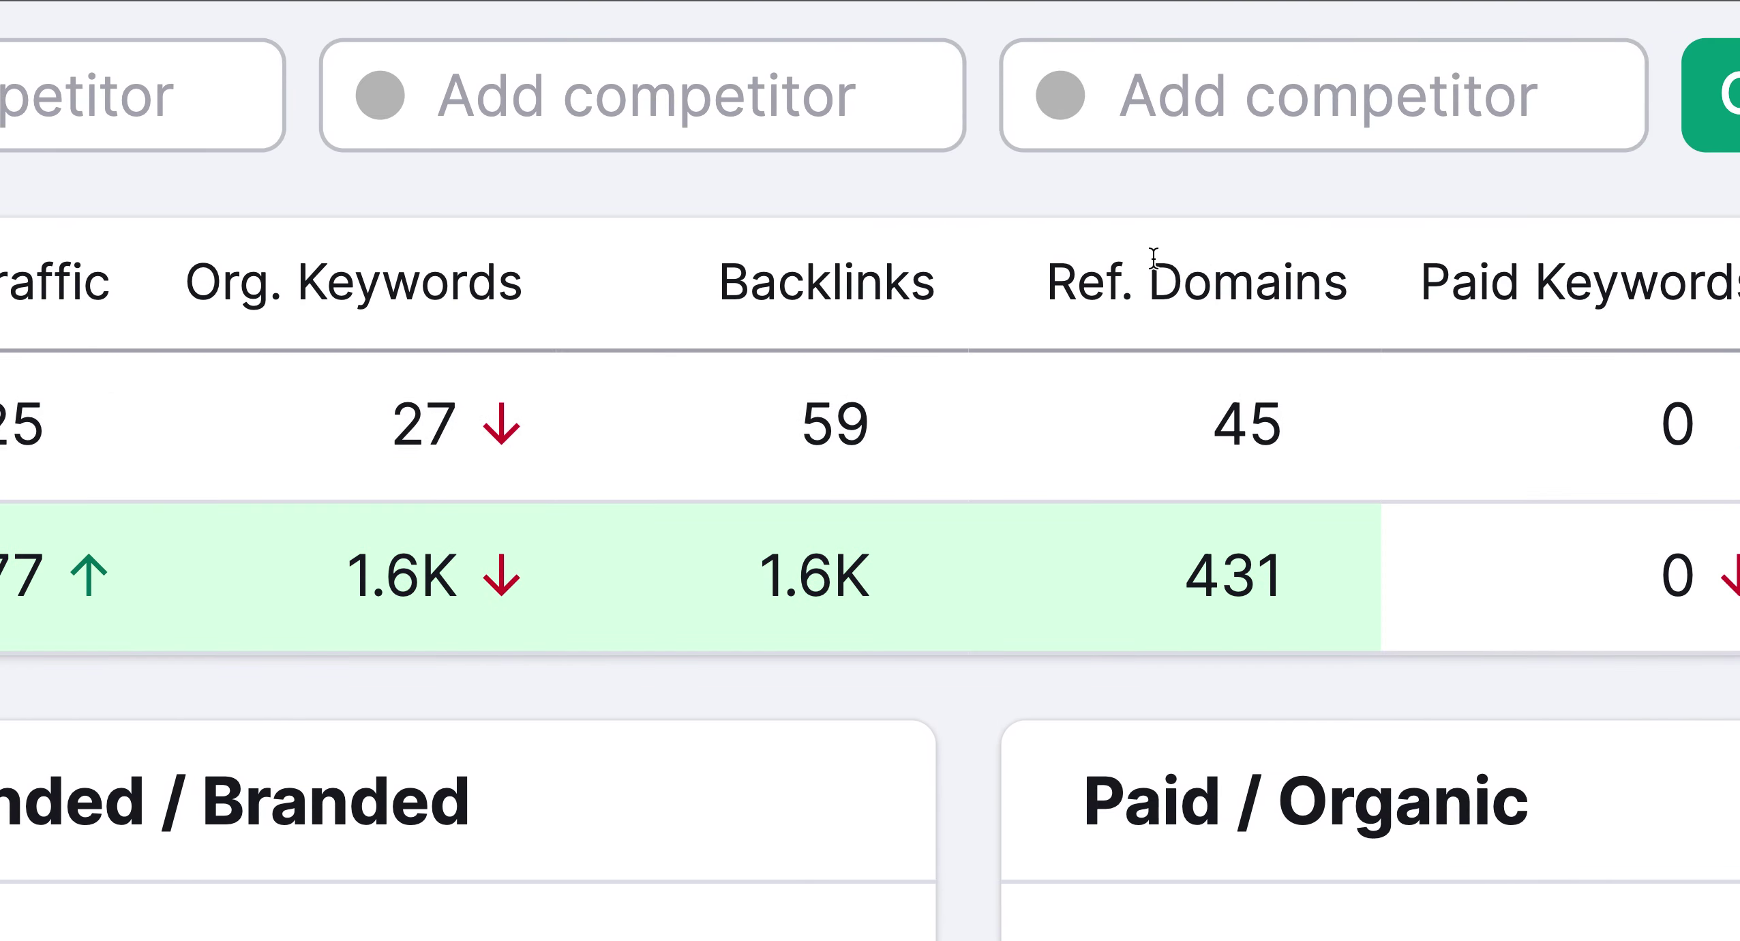
pyautogui.moveTo(1042, 293)
pyautogui.moveTo(1045, 290); pyautogui.dragTo(1344, 289)
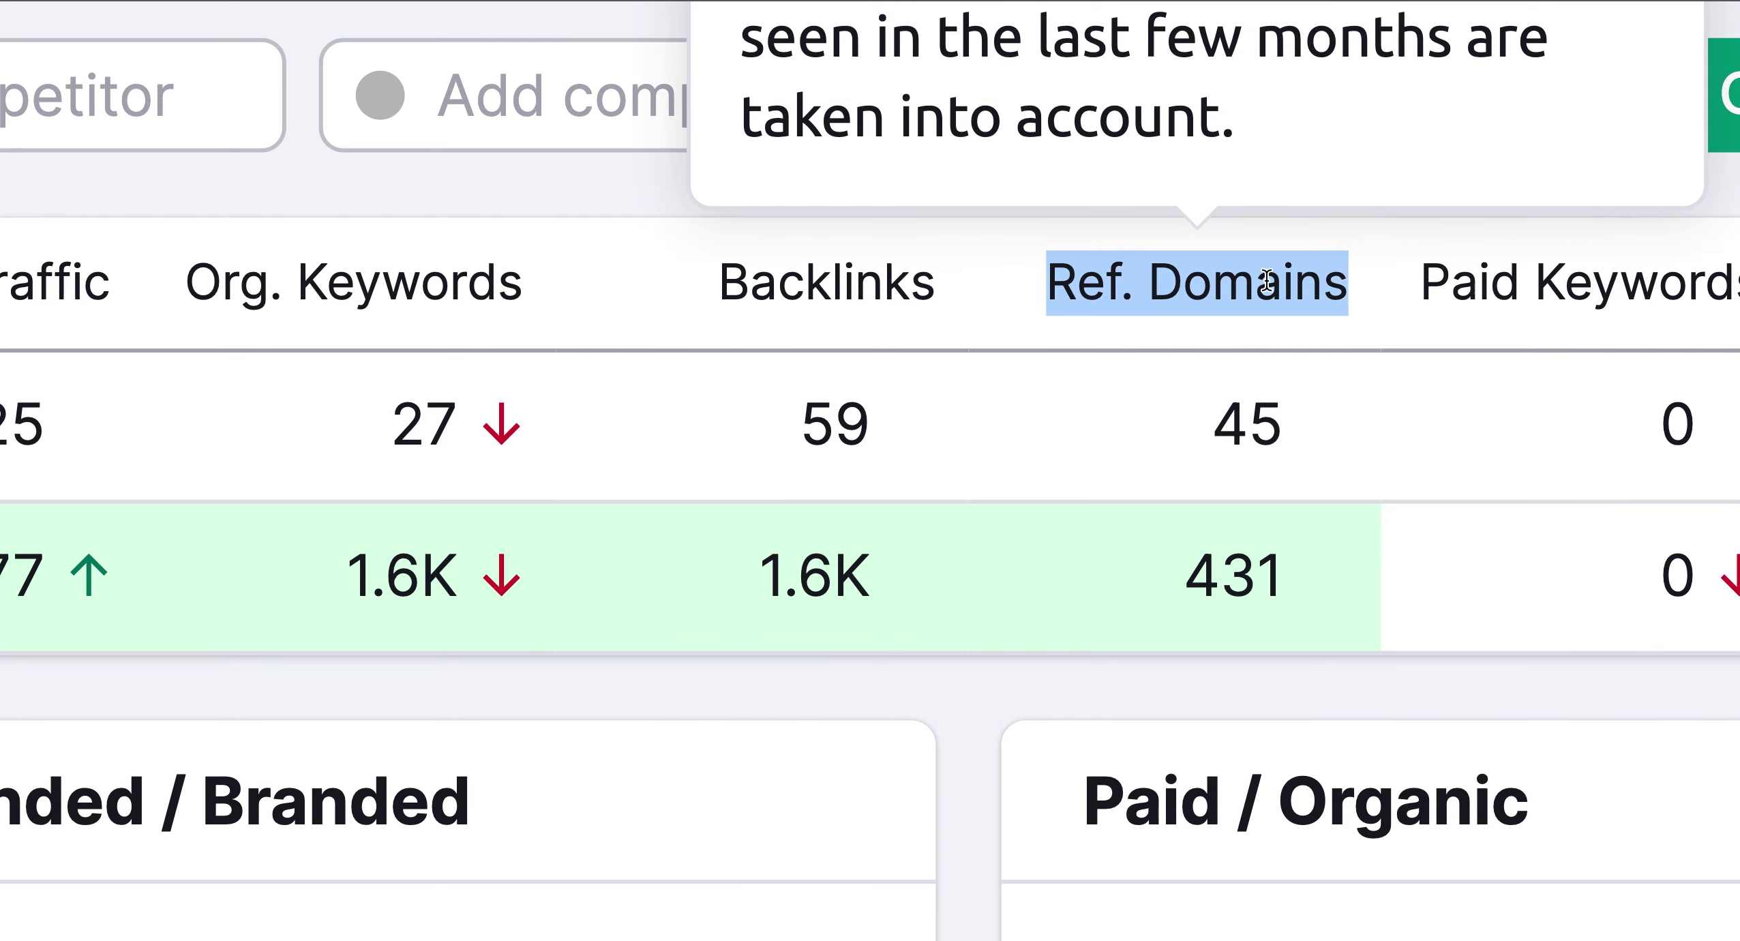
pyautogui.moveTo(718, 290); pyautogui.dragTo(940, 312)
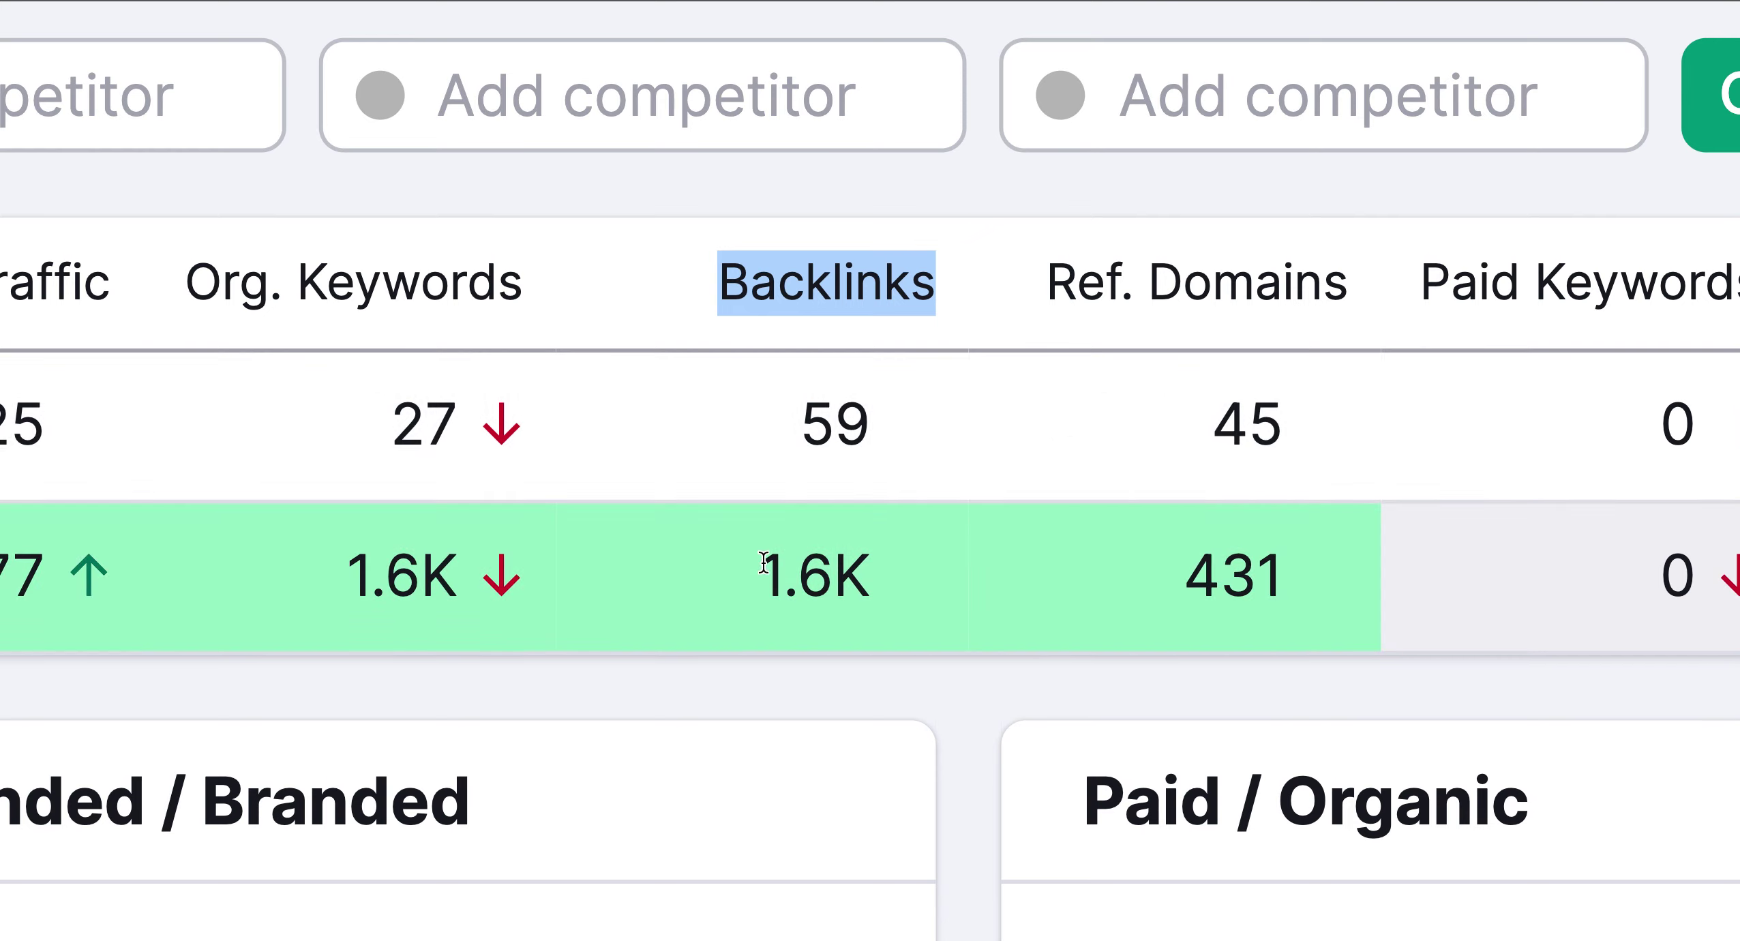
pyautogui.moveTo(749, 569); pyautogui.dragTo(923, 573)
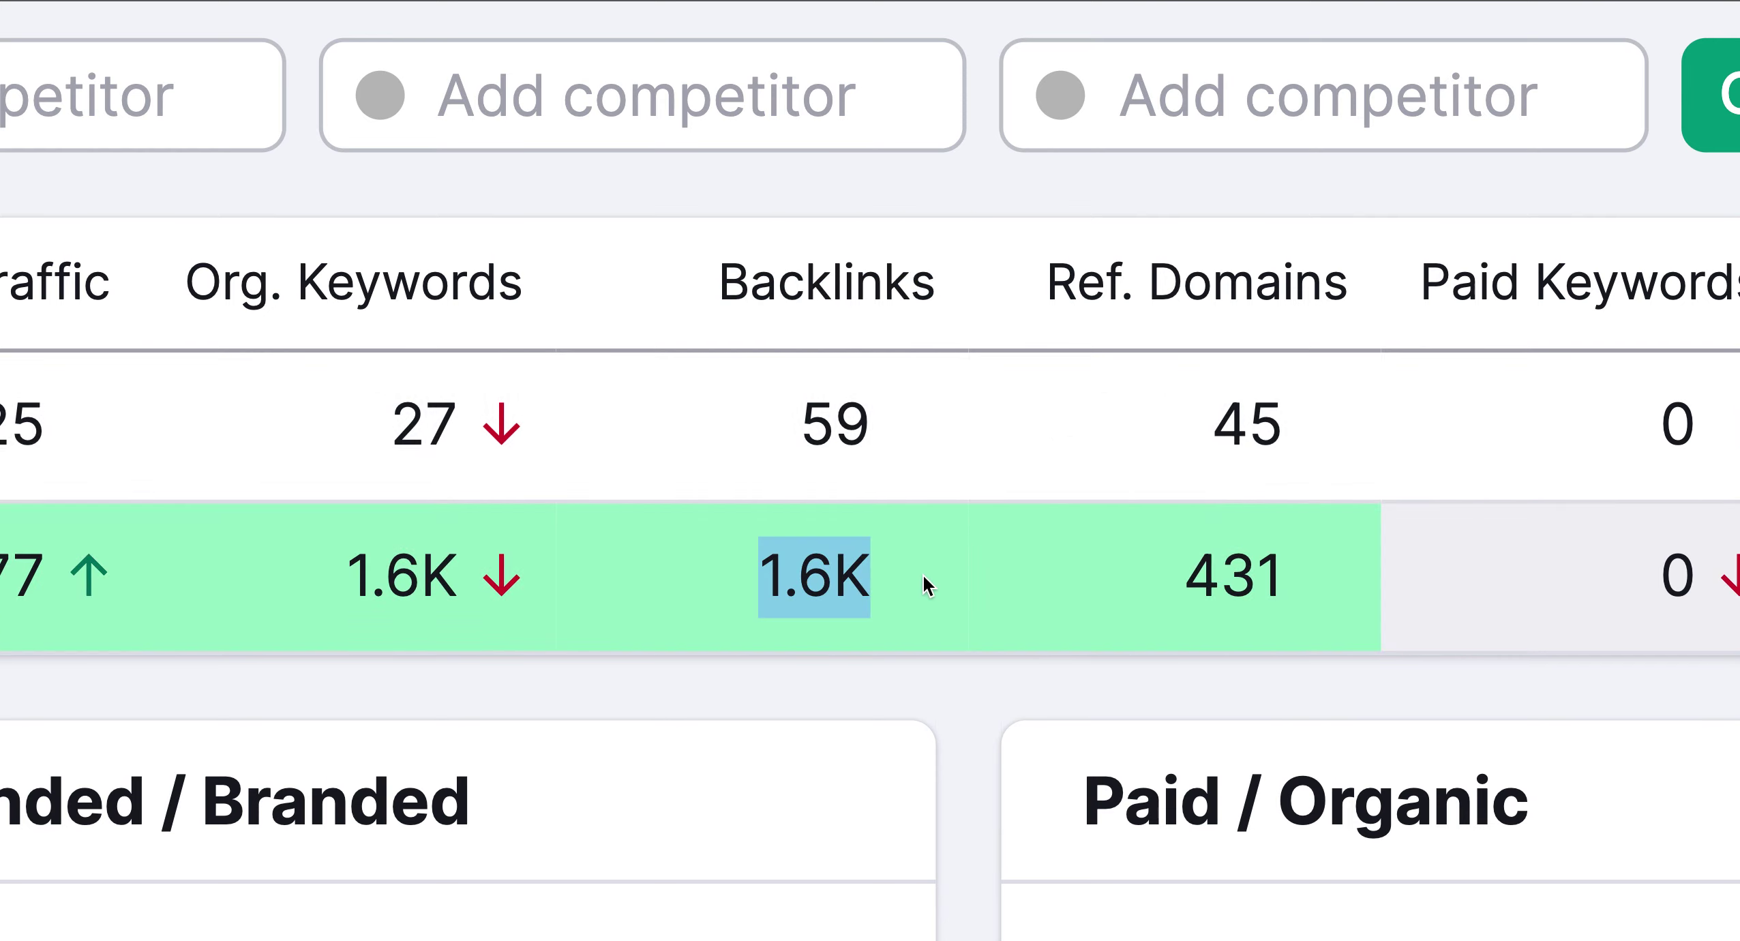
pyautogui.moveTo(1118, 569); pyautogui.dragTo(1307, 574)
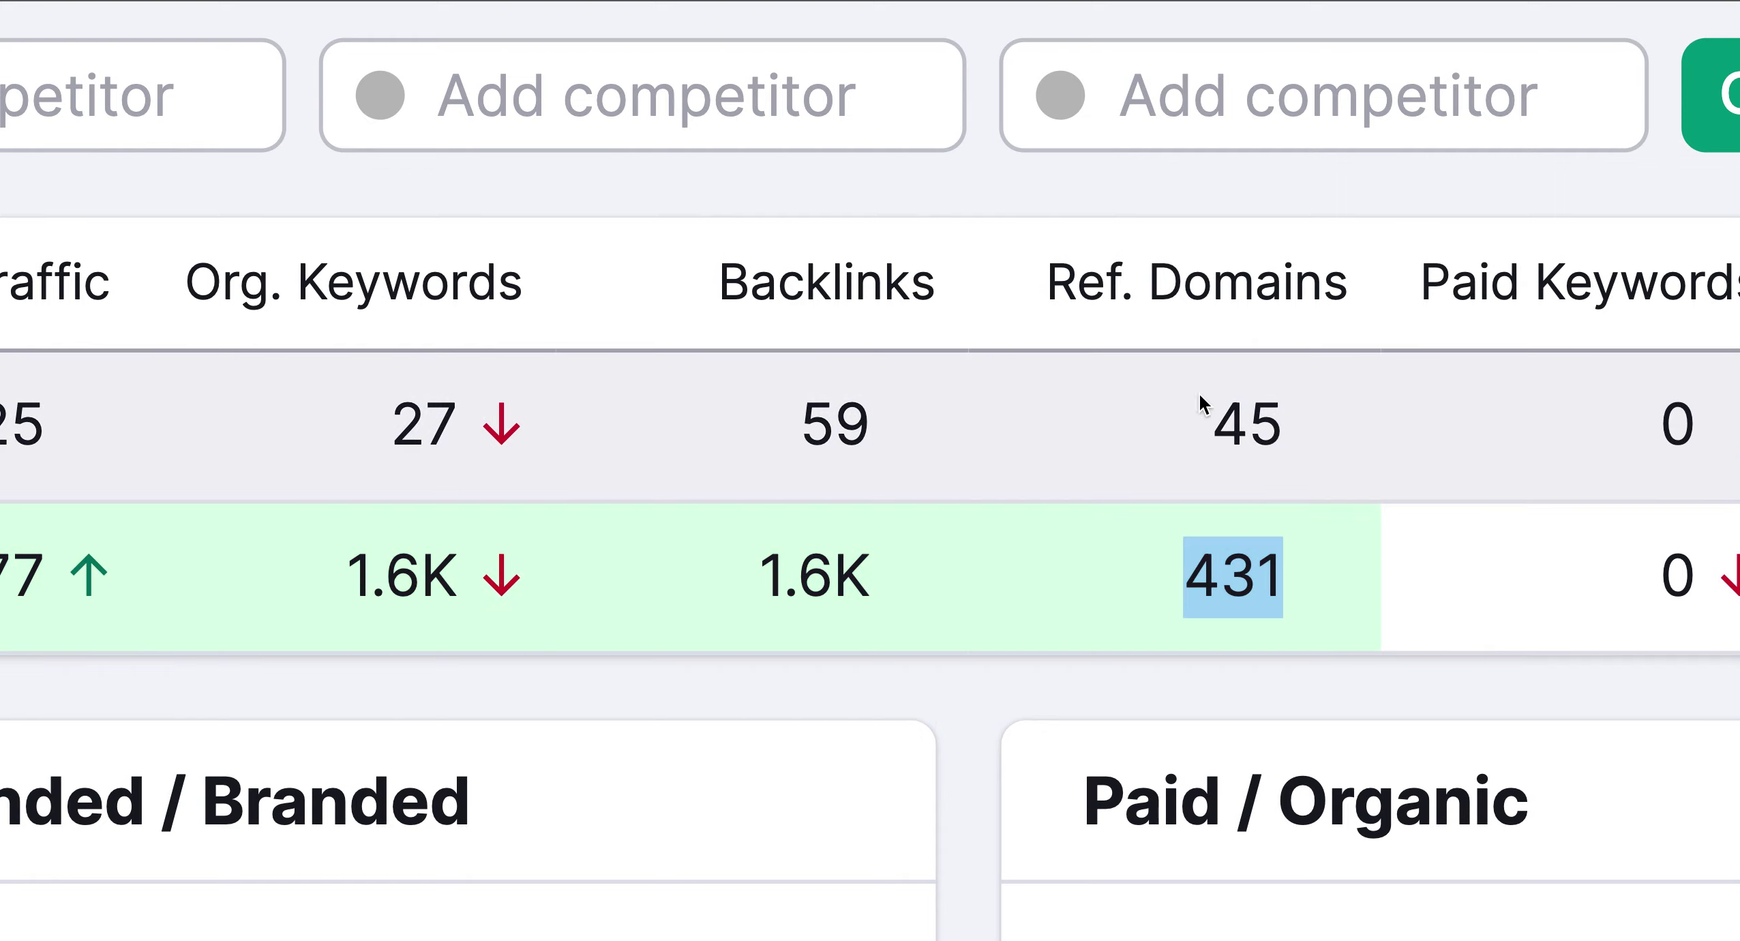
pyautogui.moveTo(1209, 409); pyautogui.dragTo(1313, 411)
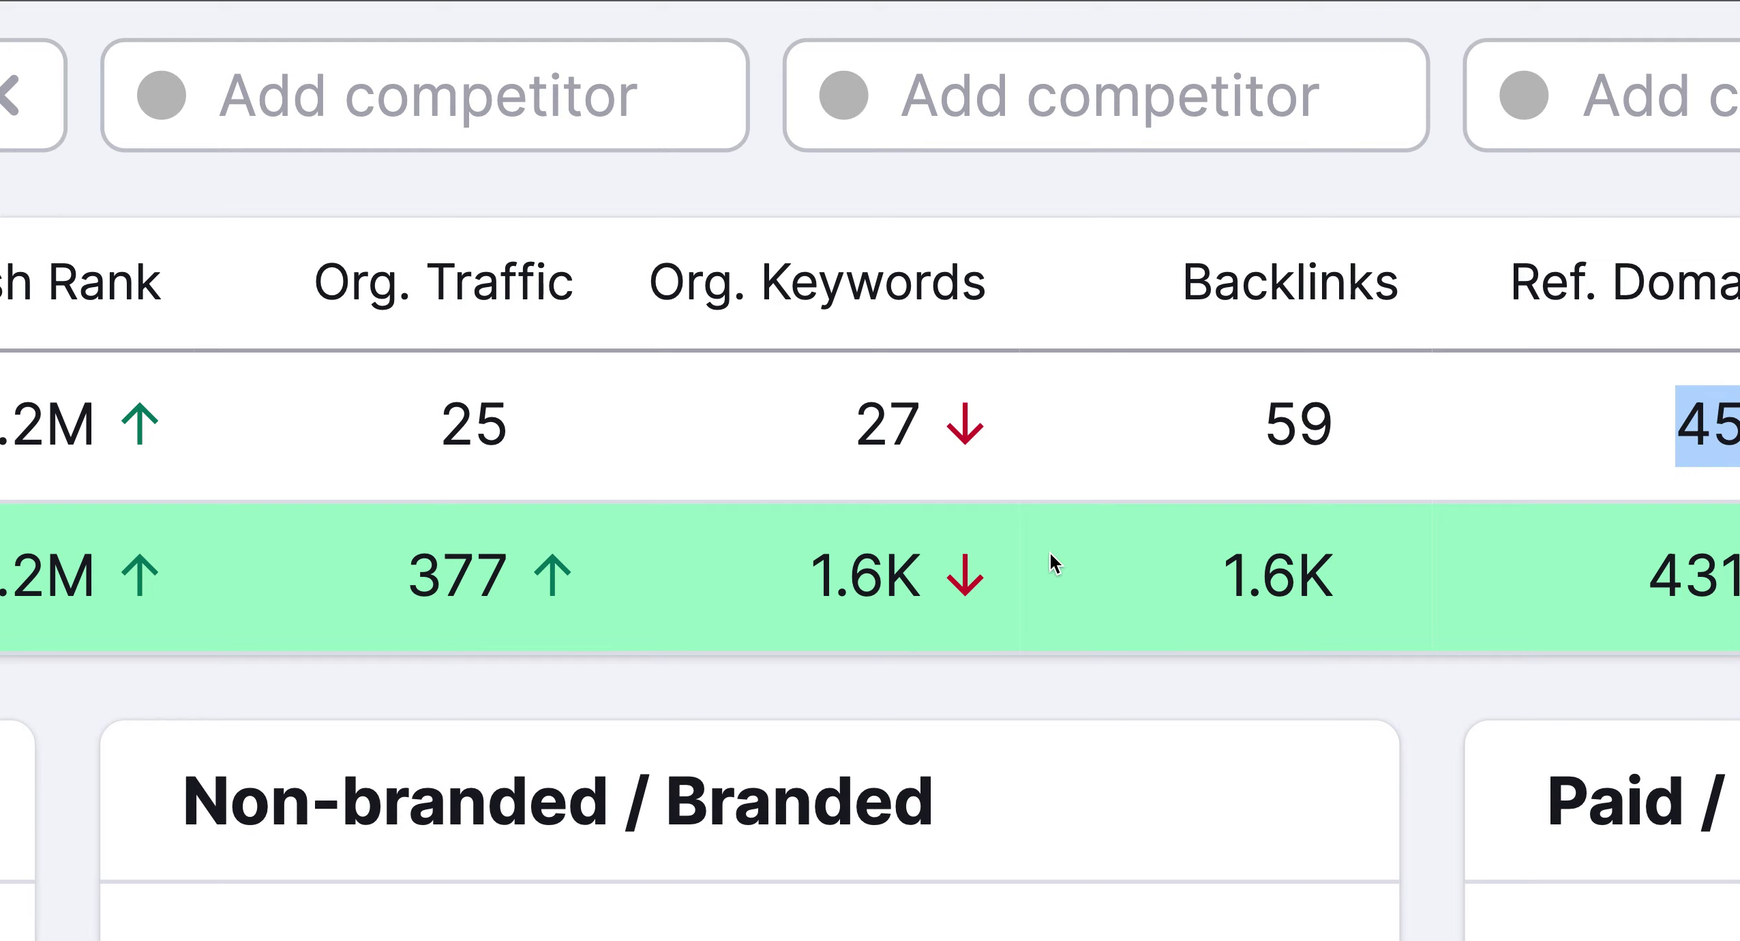
pyautogui.click(812, 561)
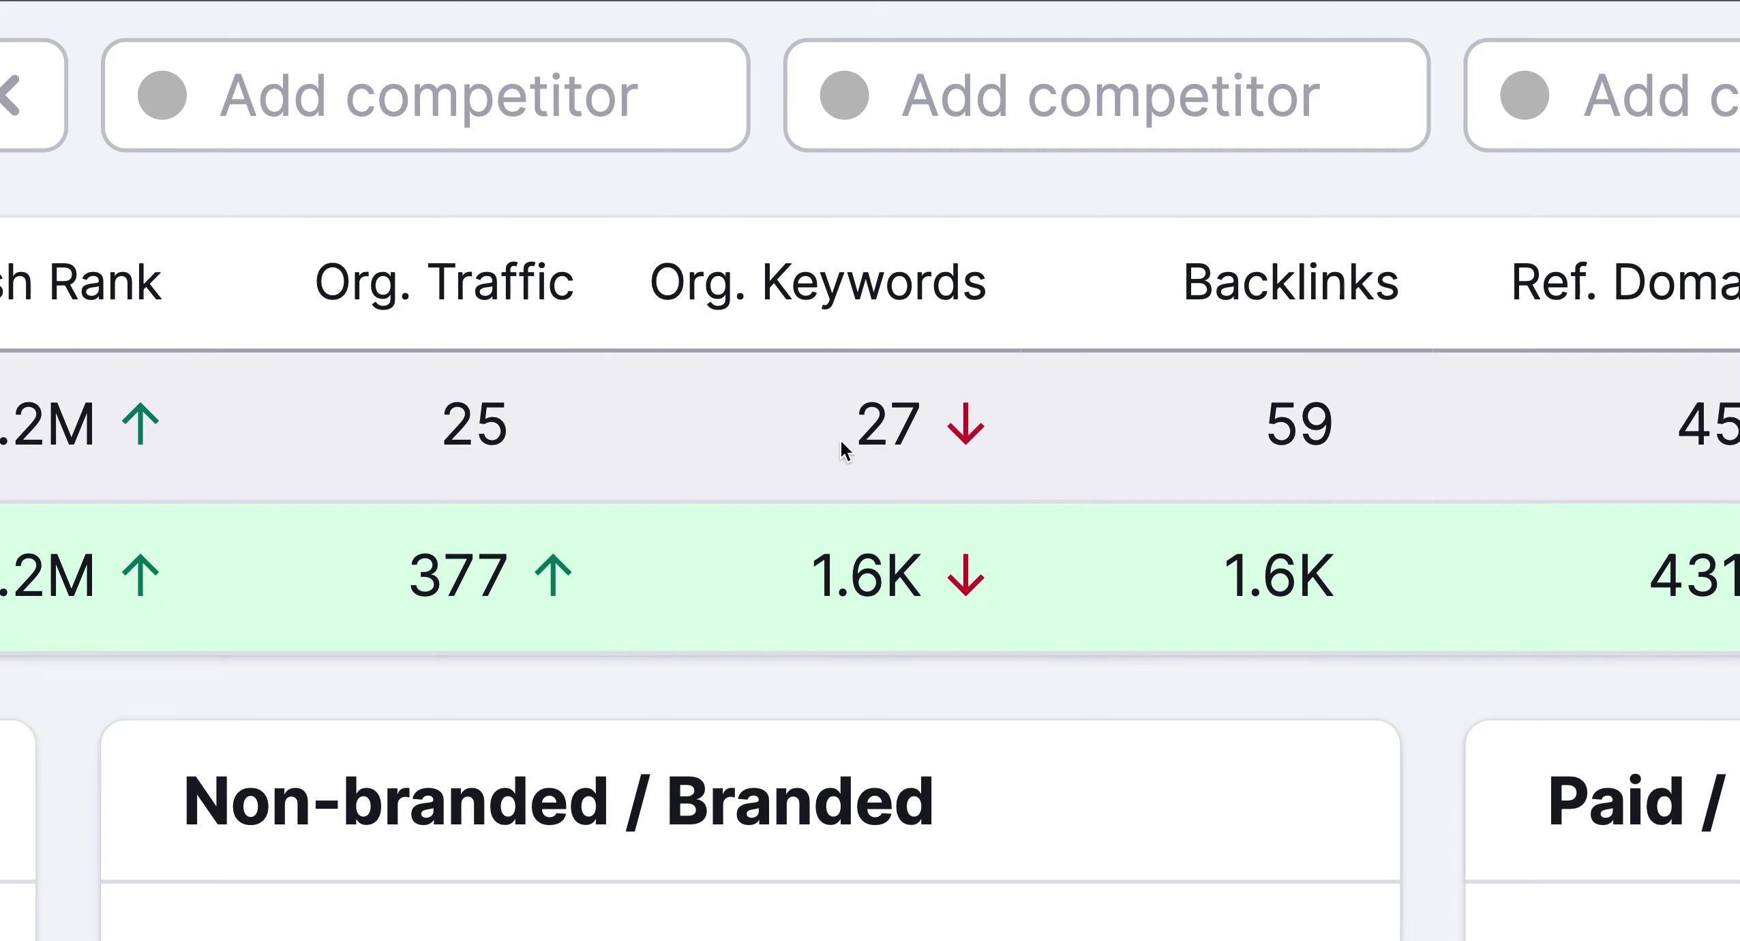
pyautogui.moveTo(849, 444); pyautogui.dragTo(938, 446)
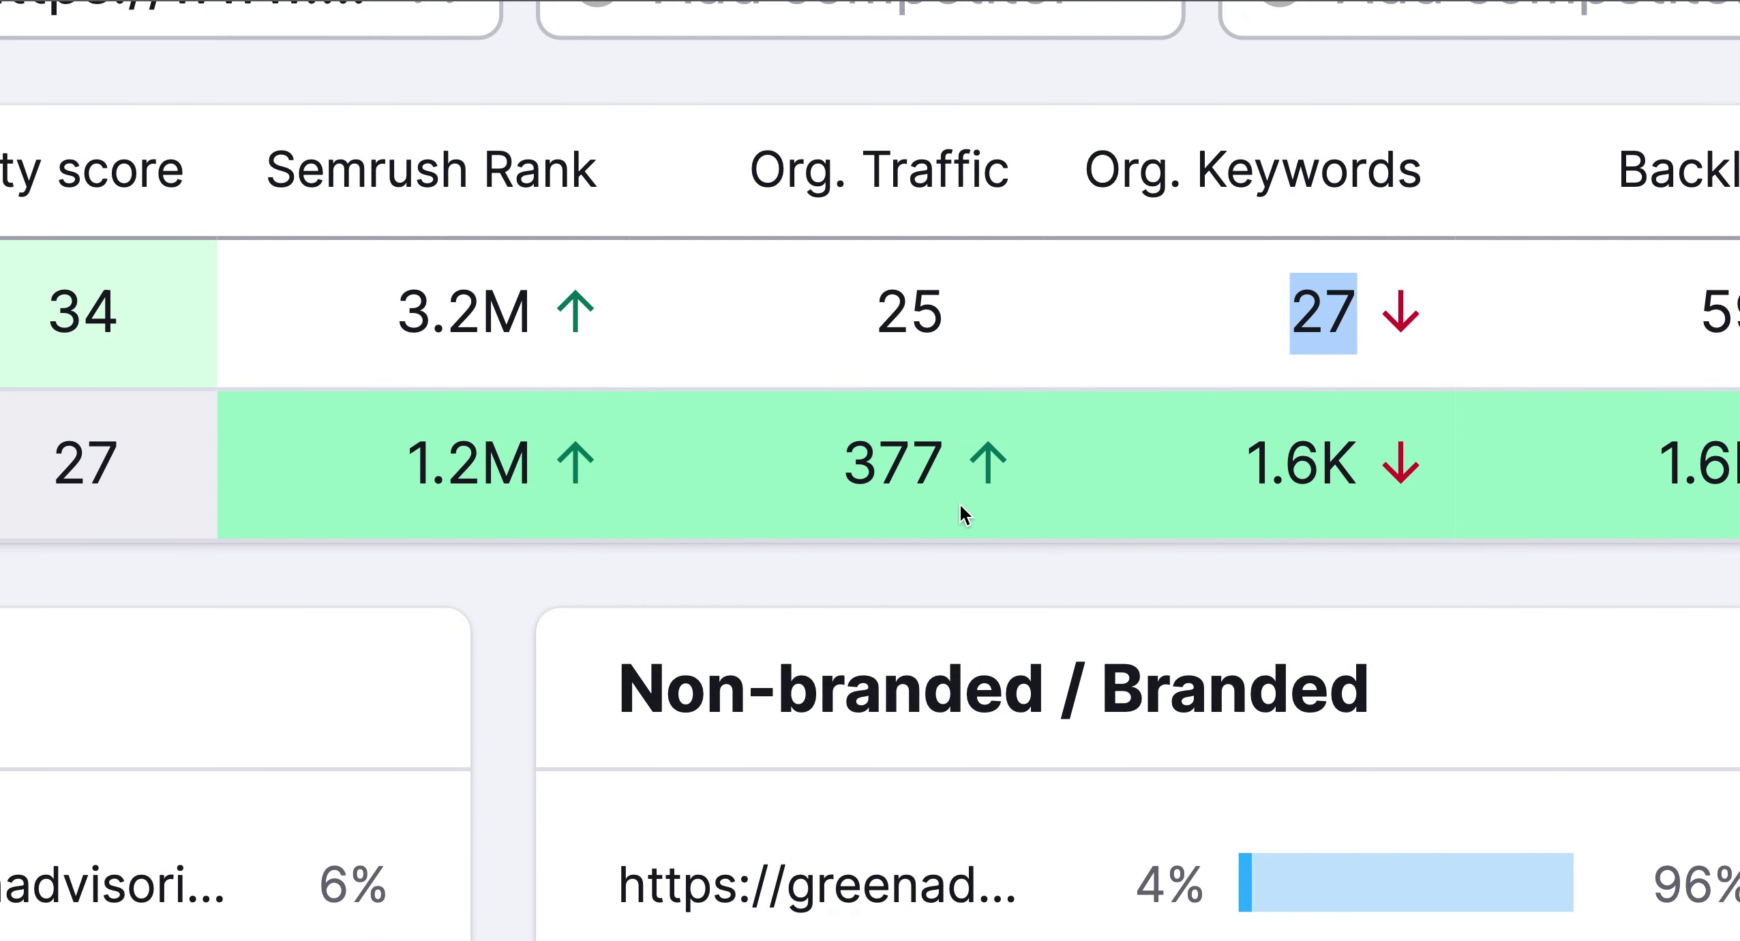
pyautogui.moveTo(821, 582); pyautogui.dragTo(1003, 581)
pyautogui.moveTo(1002, 473); pyautogui.dragTo(954, 478)
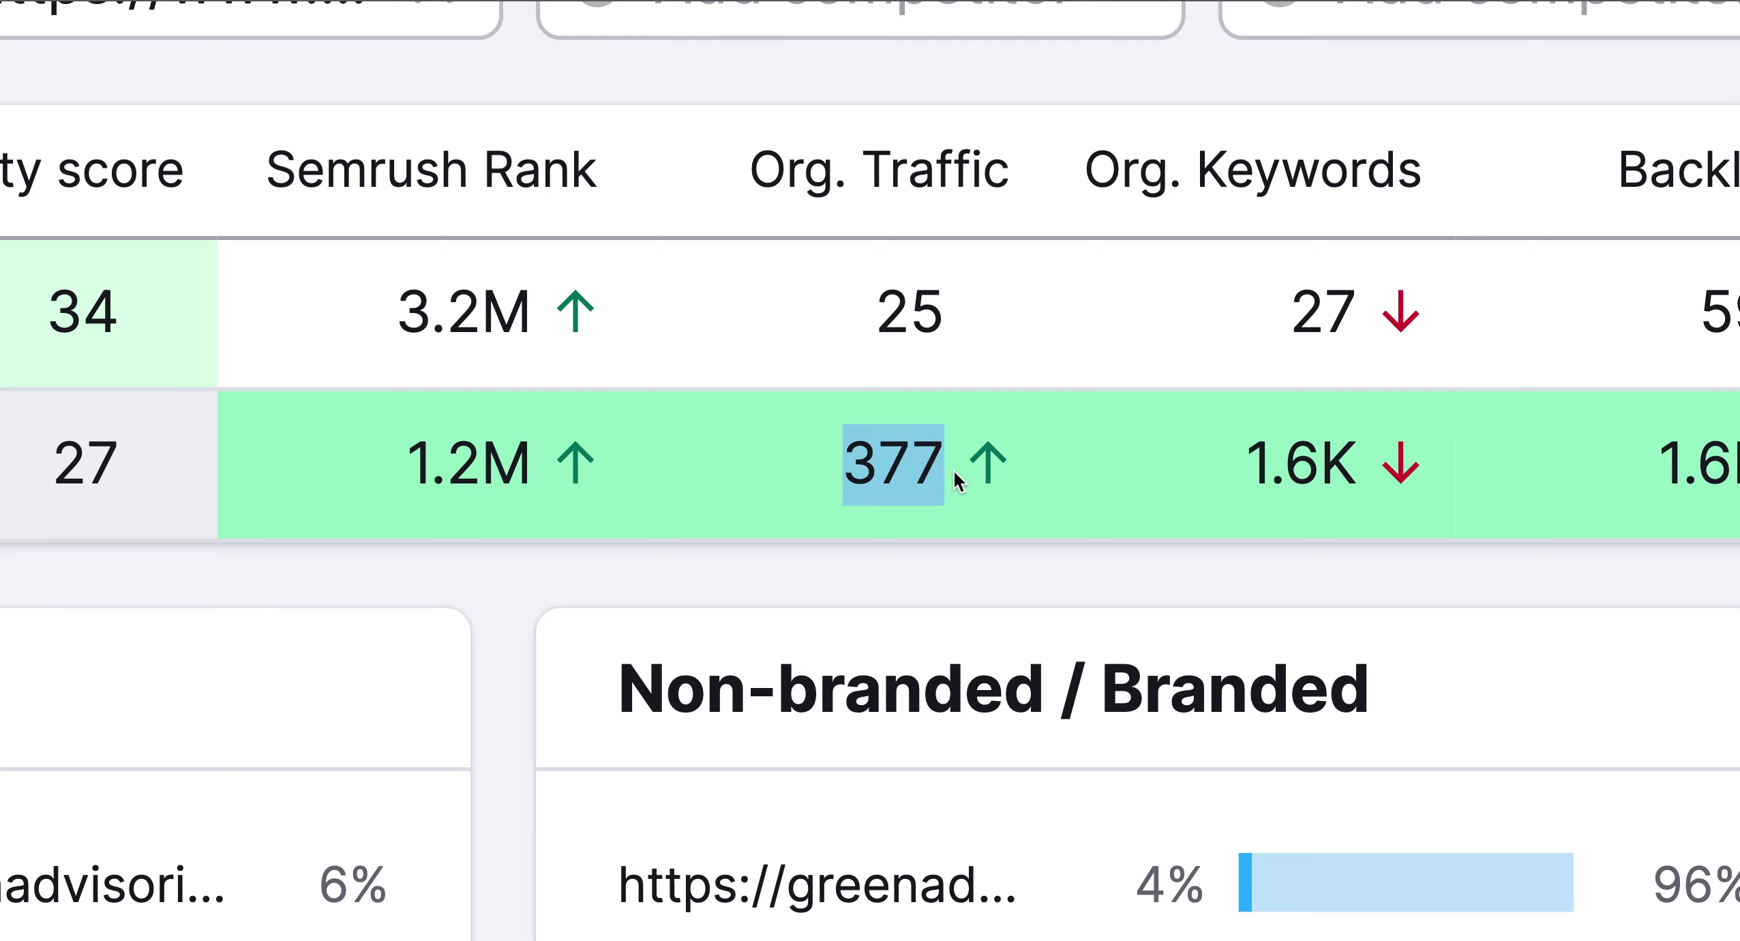
pyautogui.scroll(1, 953, 469)
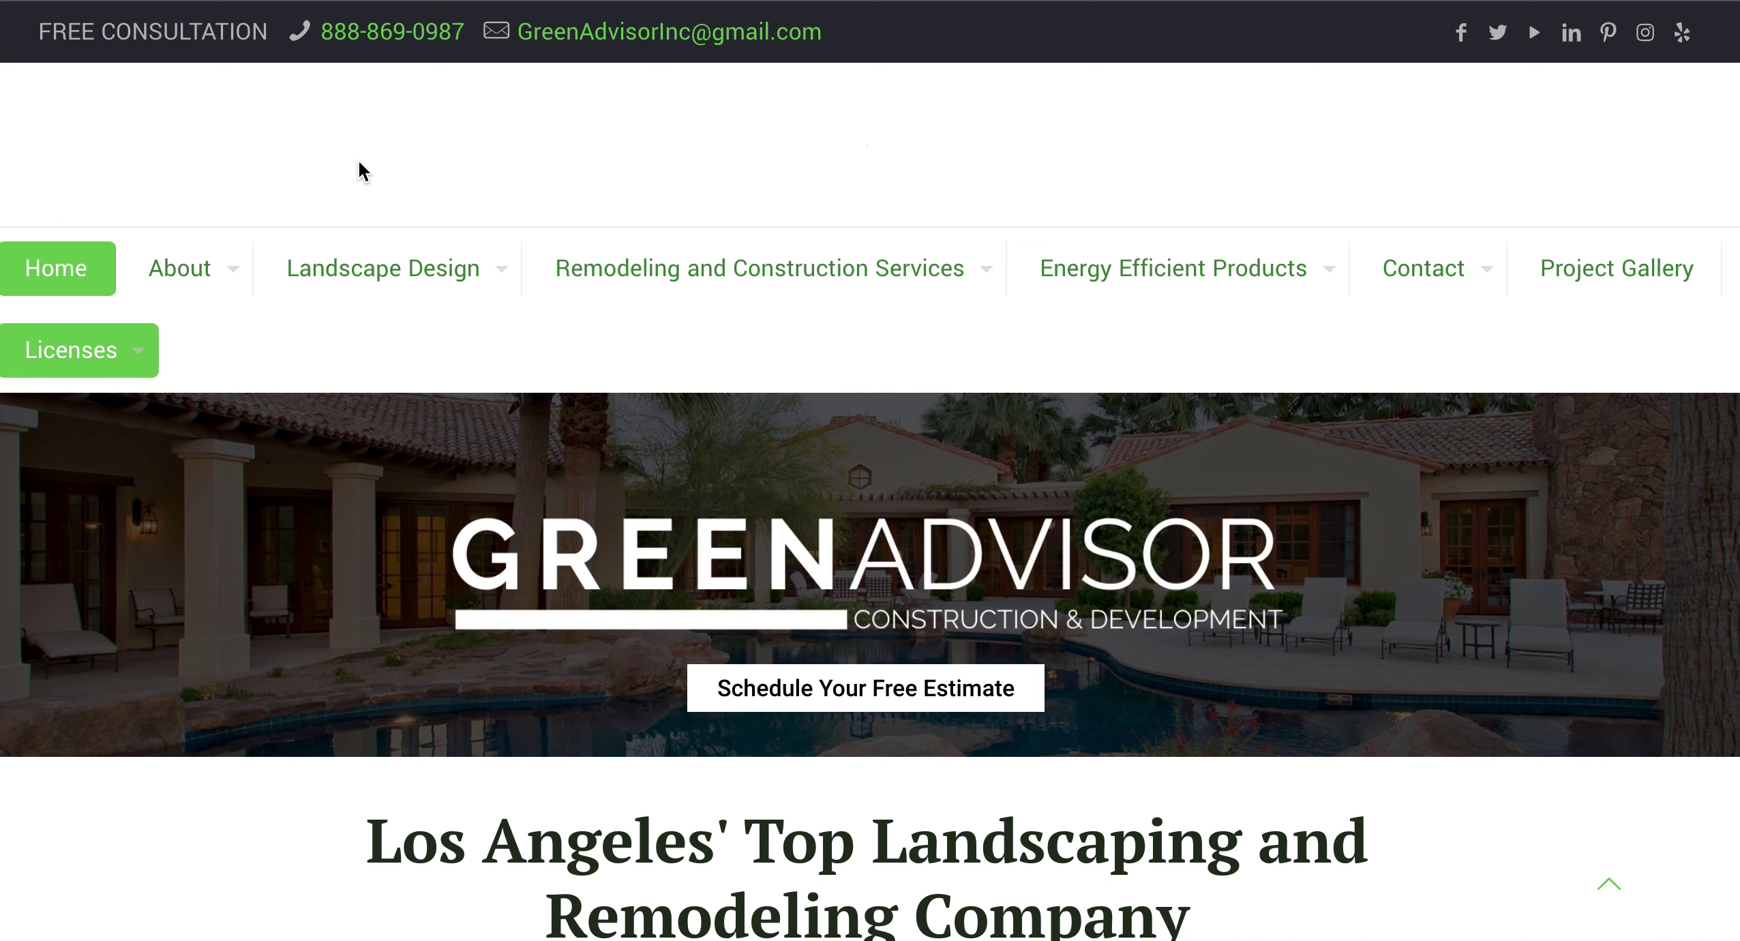
# - Select the greenadvisorinc.com URL in the address bar with Cmd+L
pyautogui.press('super+l')
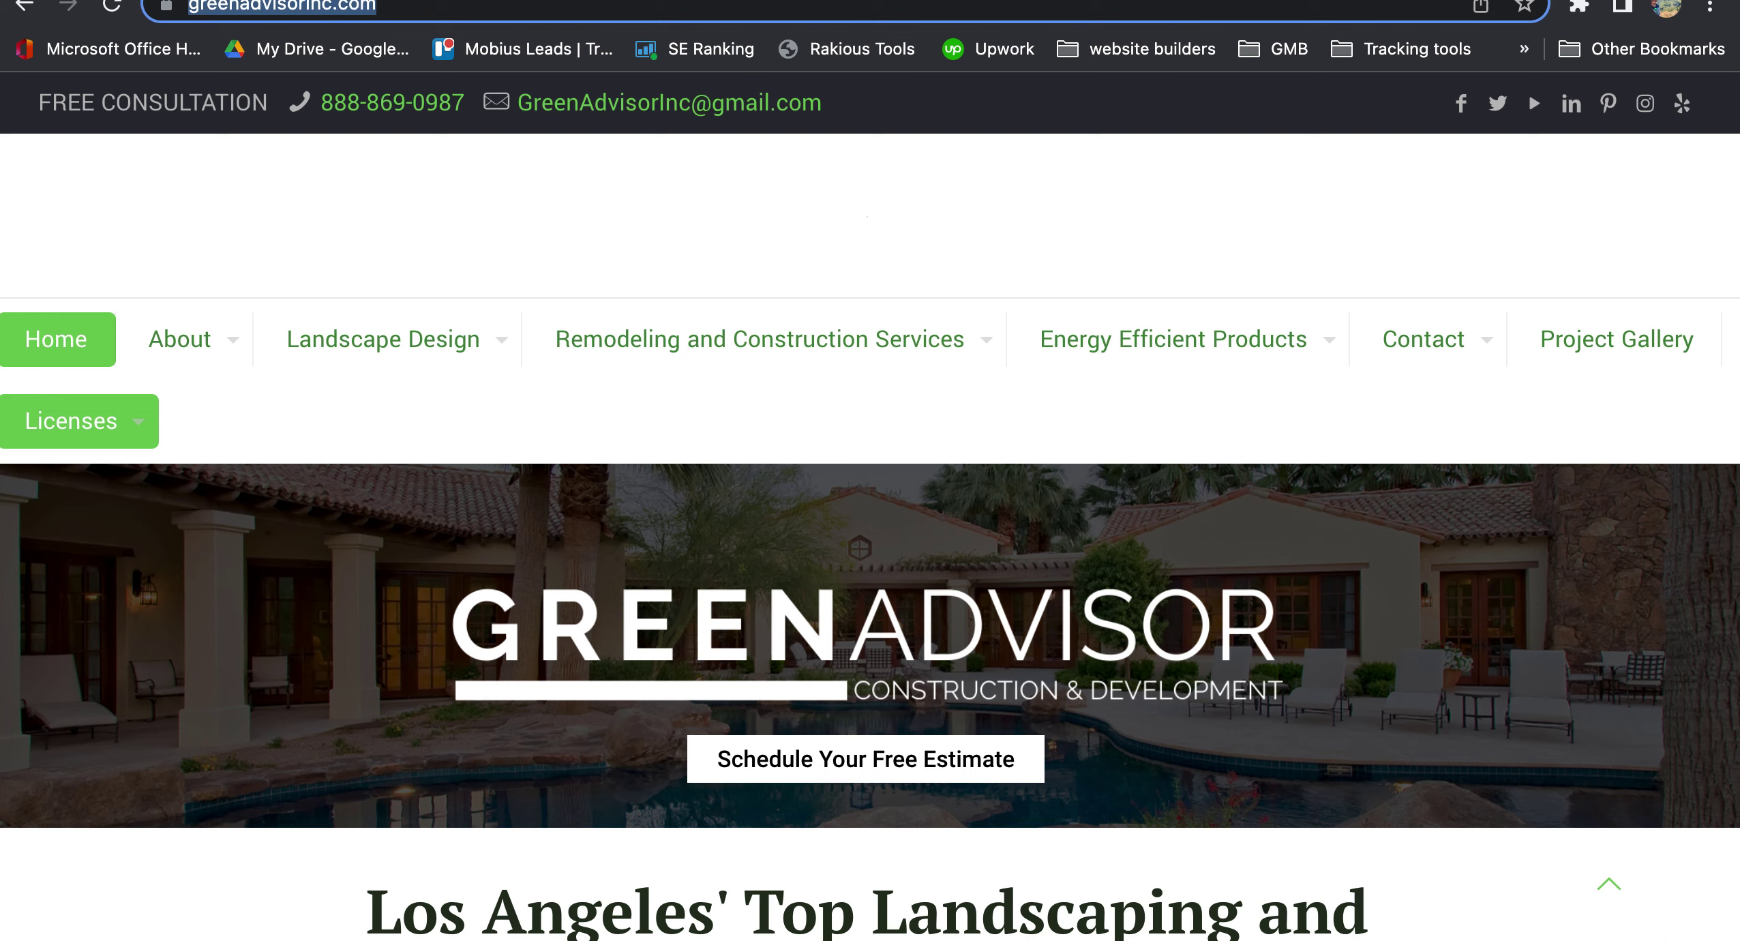